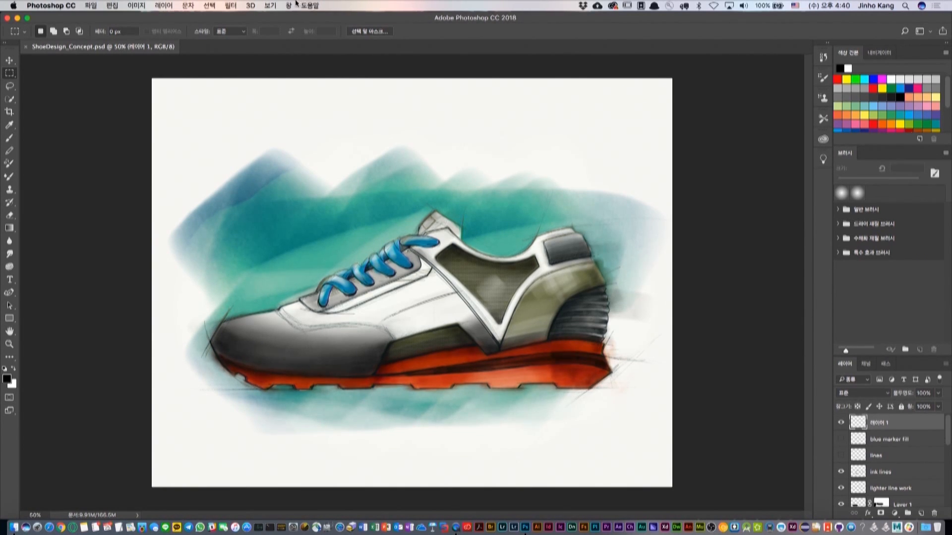
Show the Learn (학습) tutorials and collapse the Photo (사진) category to view all tutorial categories.
left_click(290, 5)
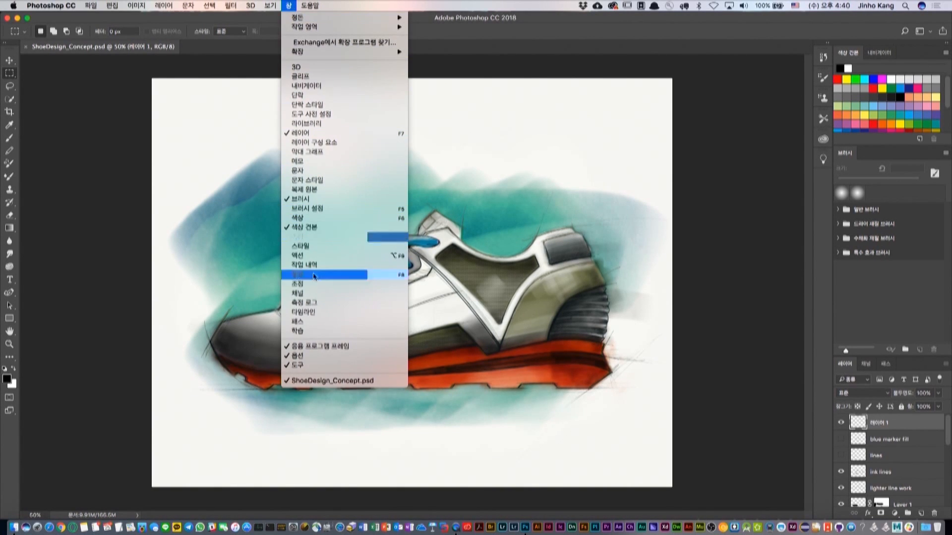
left_click(312, 331)
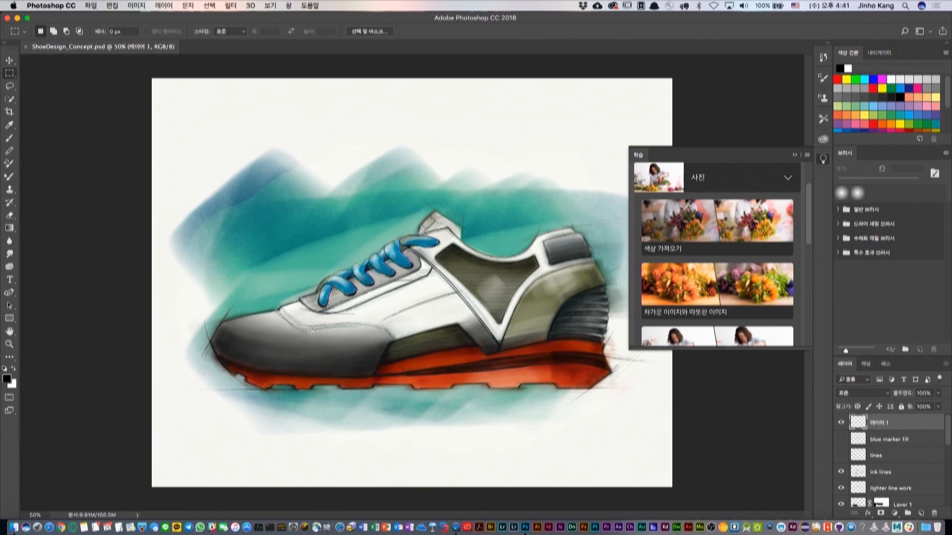
left_click(787, 178)
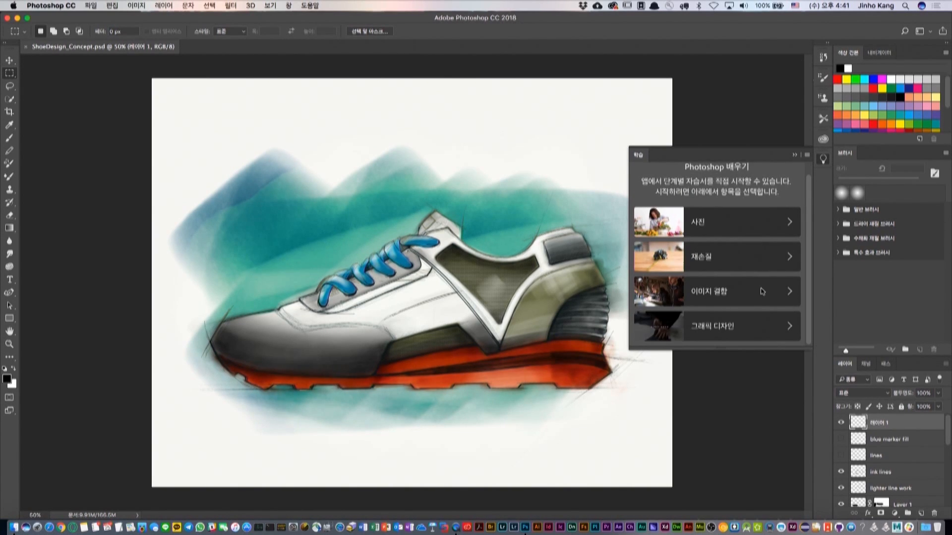
scroll(762, 291, "up", 2)
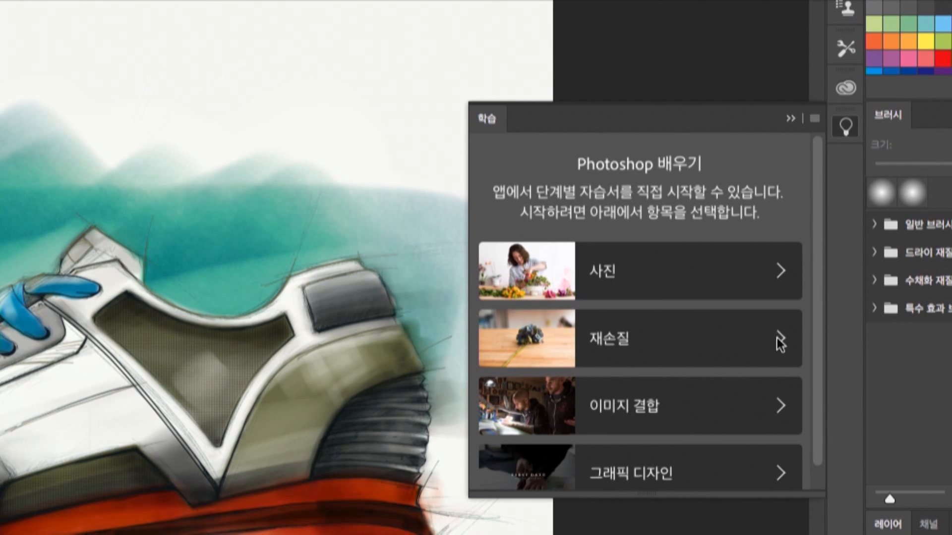
scroll(757, 369, "down", 1)
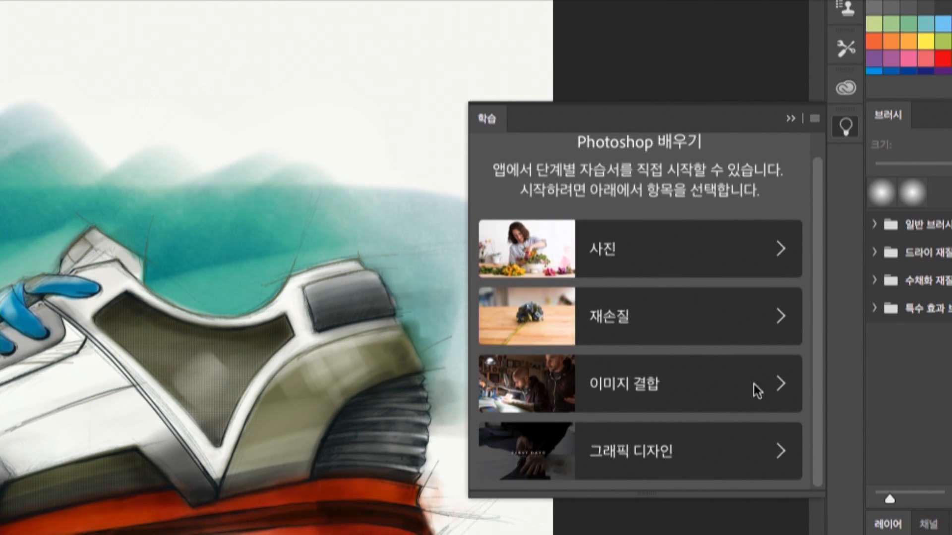
Browse the Photo (사진) tutorials and open the one named 색상 가져오기.
left_click(781, 252)
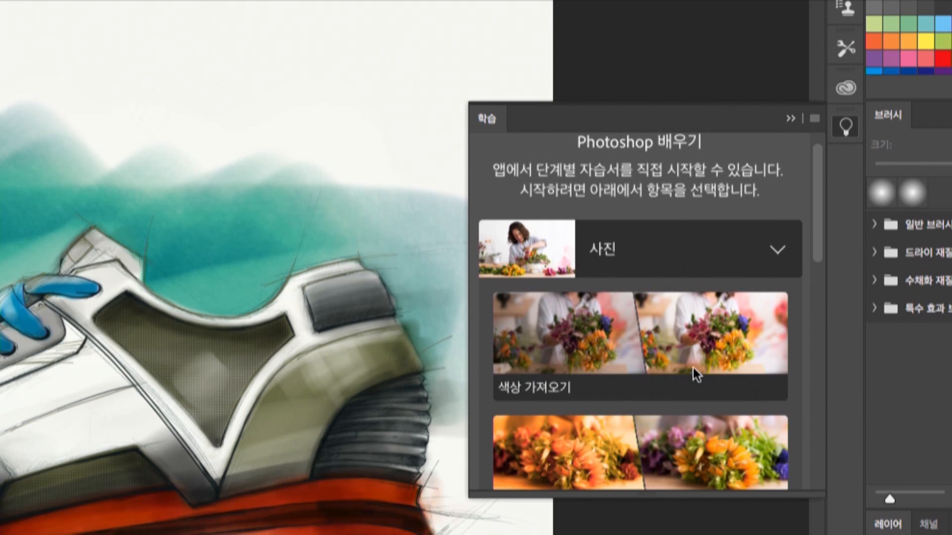
scroll(692, 368, "down", 6)
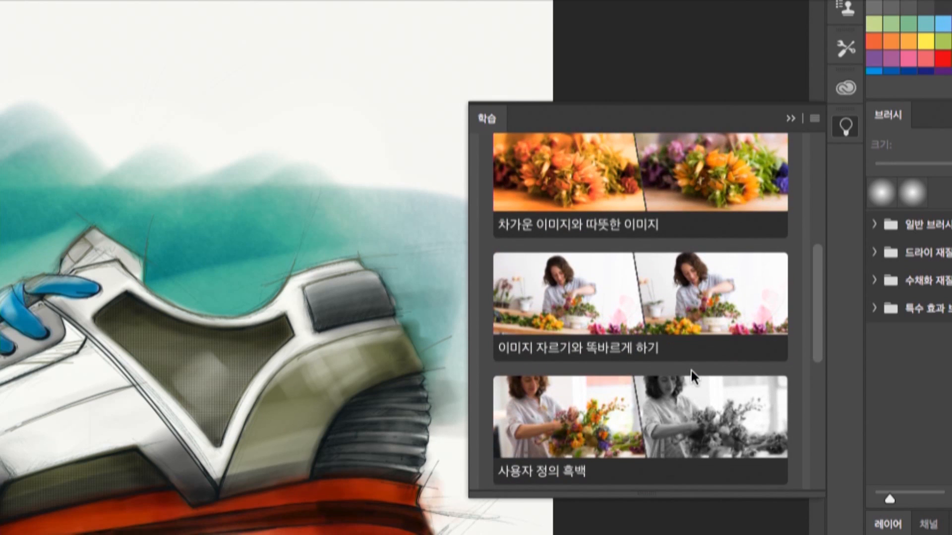
scroll(691, 369, "down", 2)
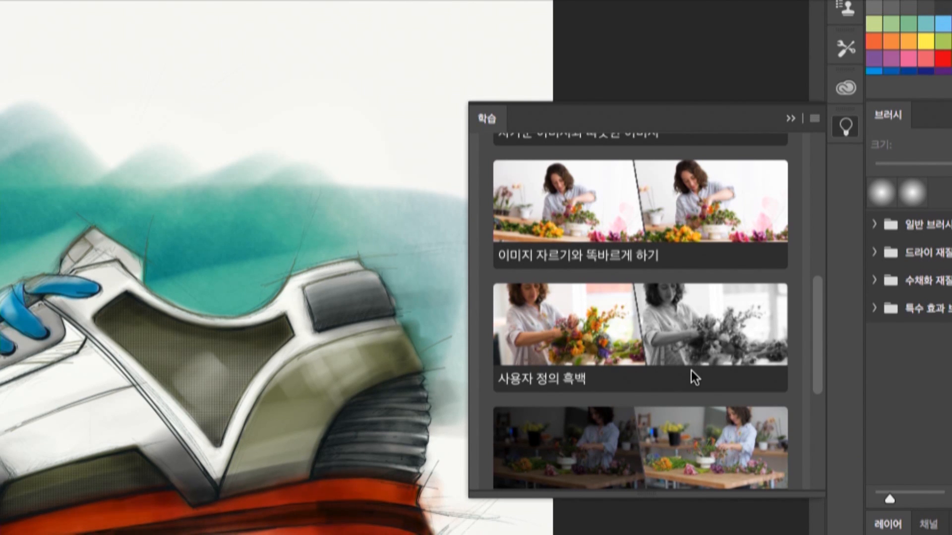
scroll(691, 370, "up", 7)
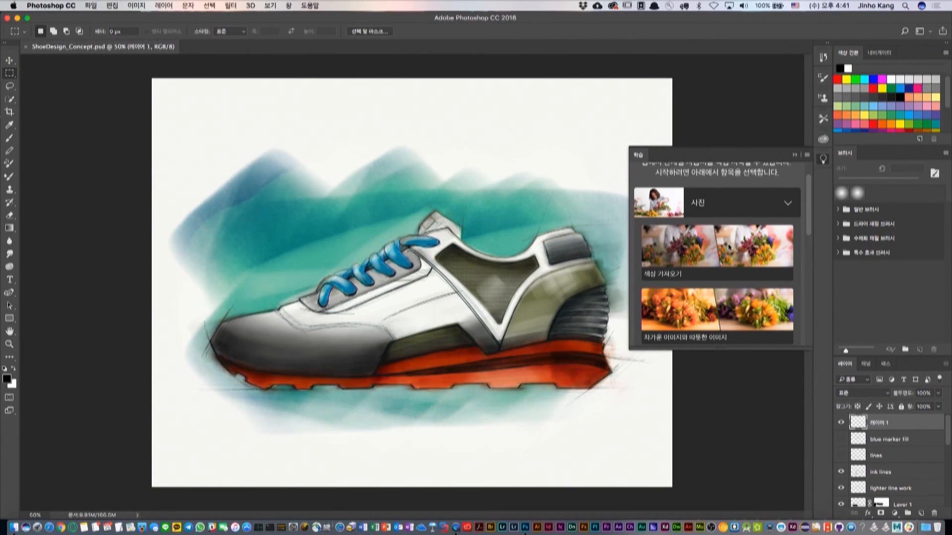
left_click(728, 246)
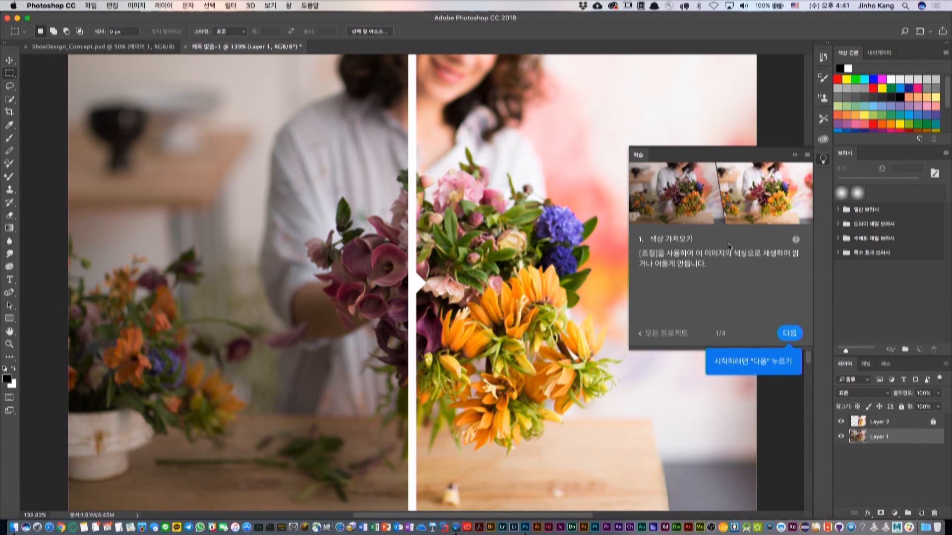
Advance to the tutorial's second stage and apply Brightness/Contrast to the flower photo with brightness about 50 and increased contrast.
left_click(789, 333)
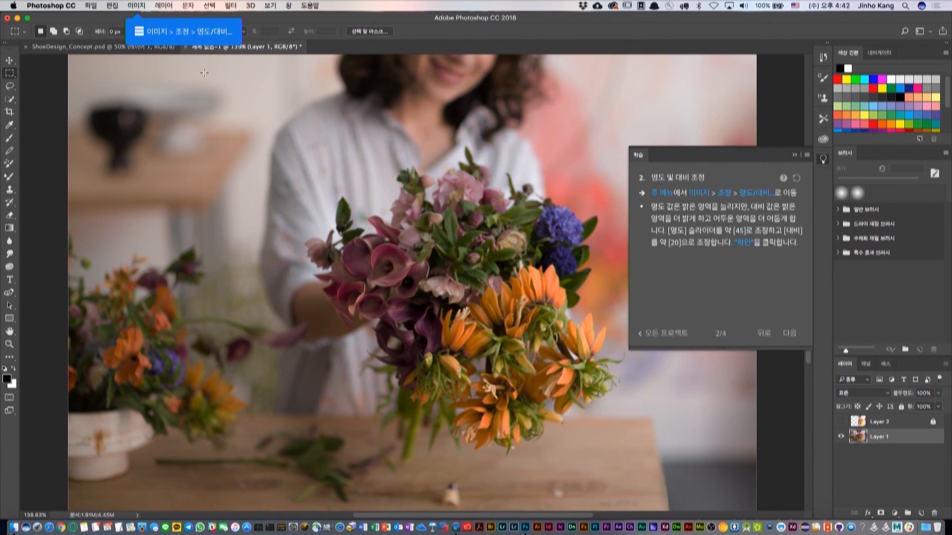
left_click(136, 5)
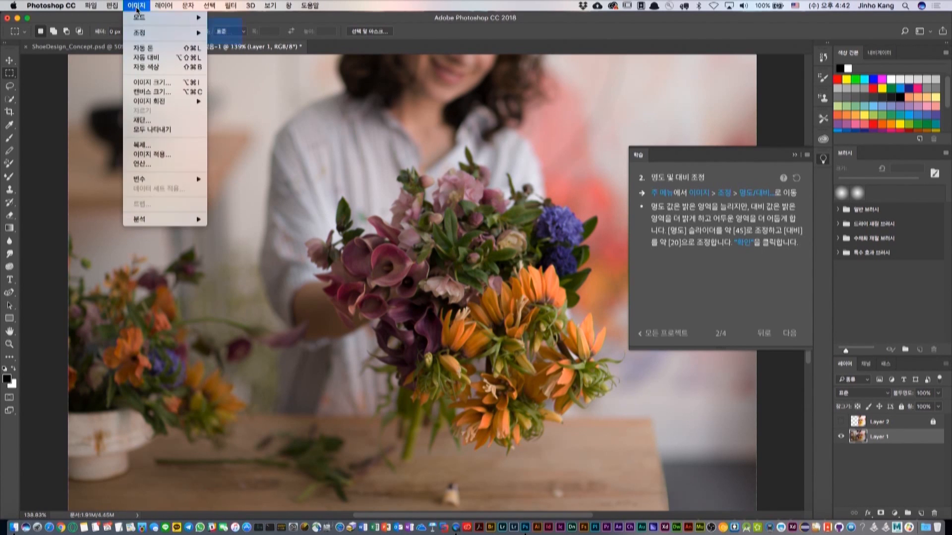
mouse_move(137, 20)
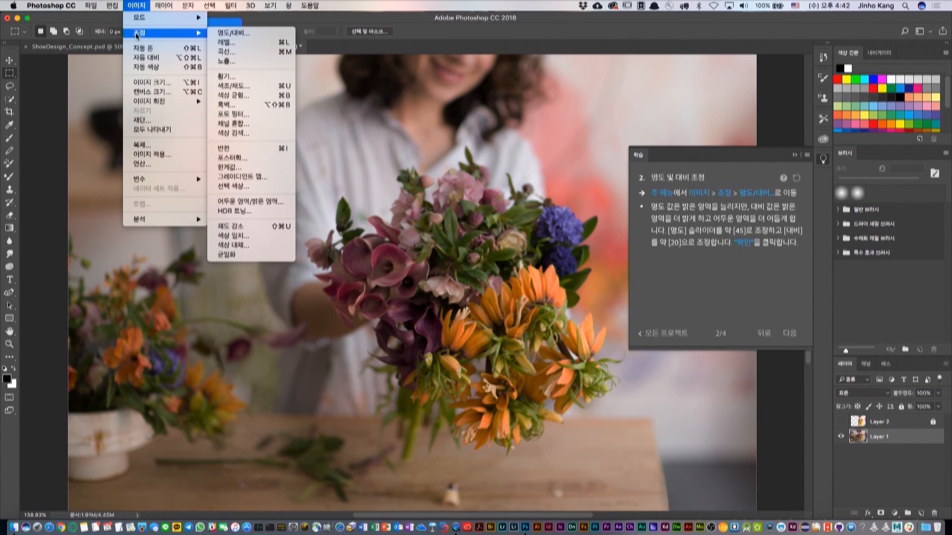
left_click(243, 34)
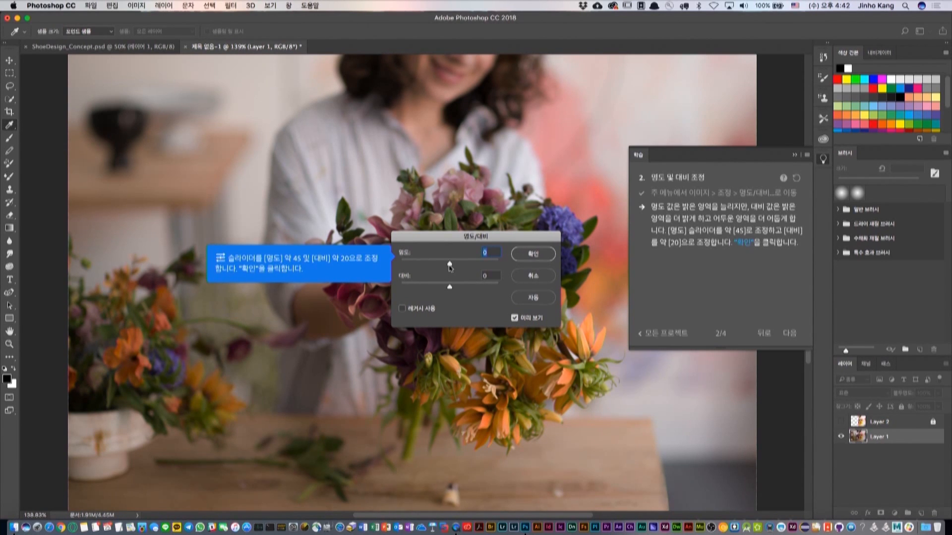
left_click_drag(449, 264, 467, 266)
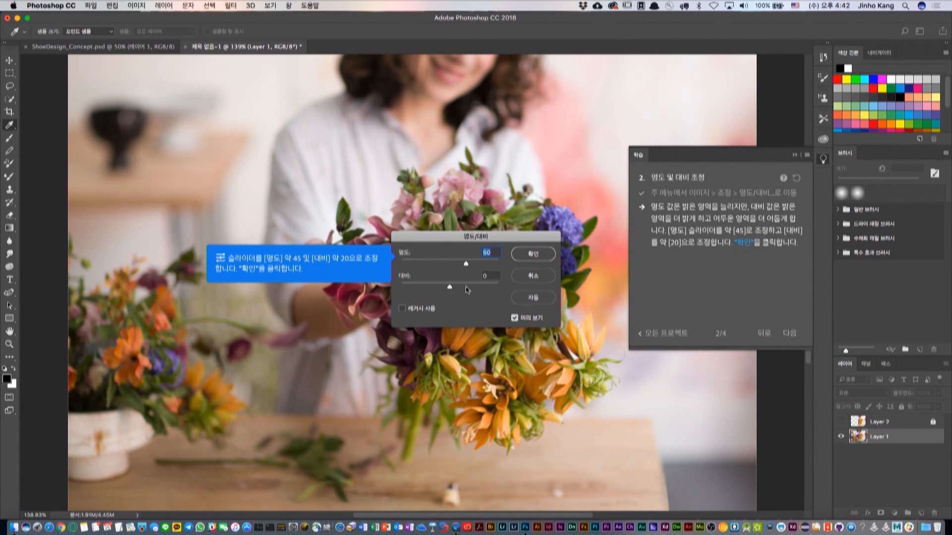
left_click_drag(450, 288, 461, 290)
left_click(533, 255)
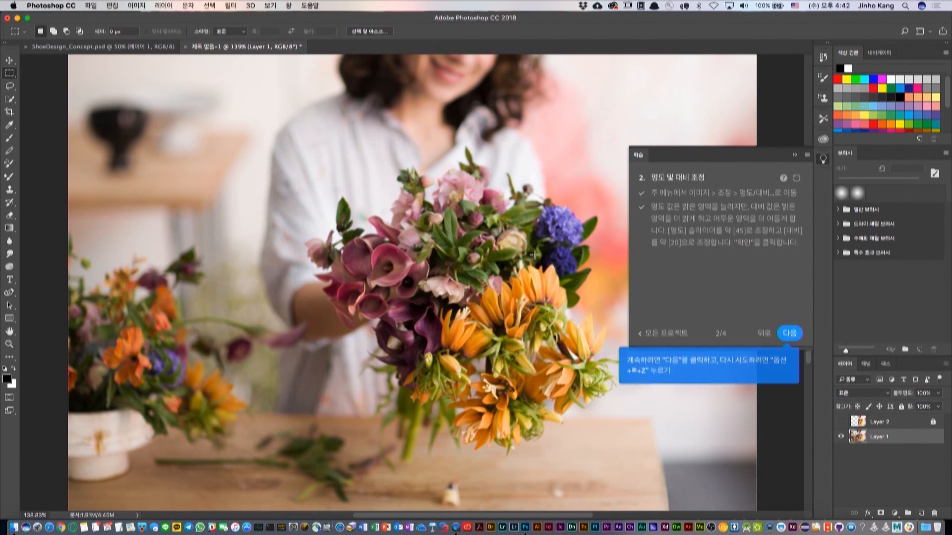
Advance to the tutorial's third stage and apply Vibrance to the flower photo with vibrance +41 and saturation +17.
left_click(792, 335)
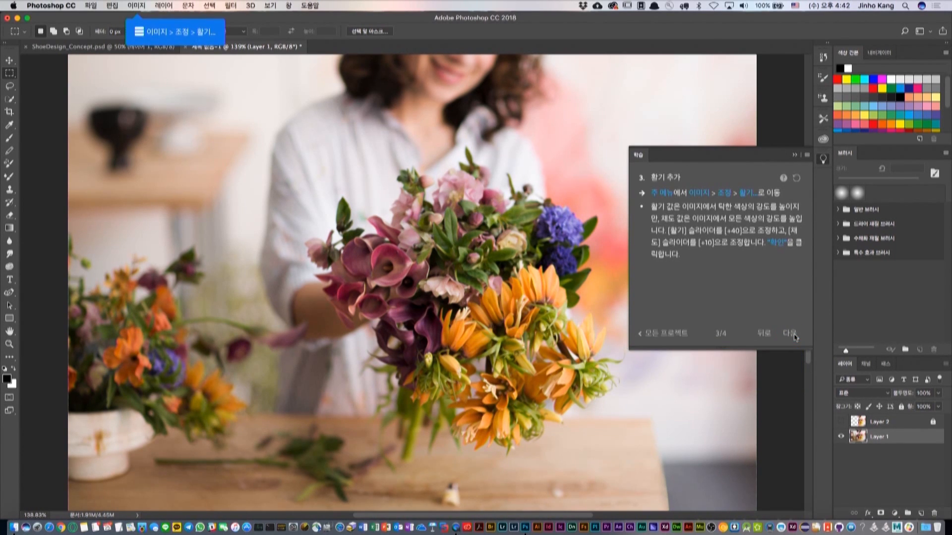
left_click(136, 6)
mouse_move(136, 33)
left_click(240, 77)
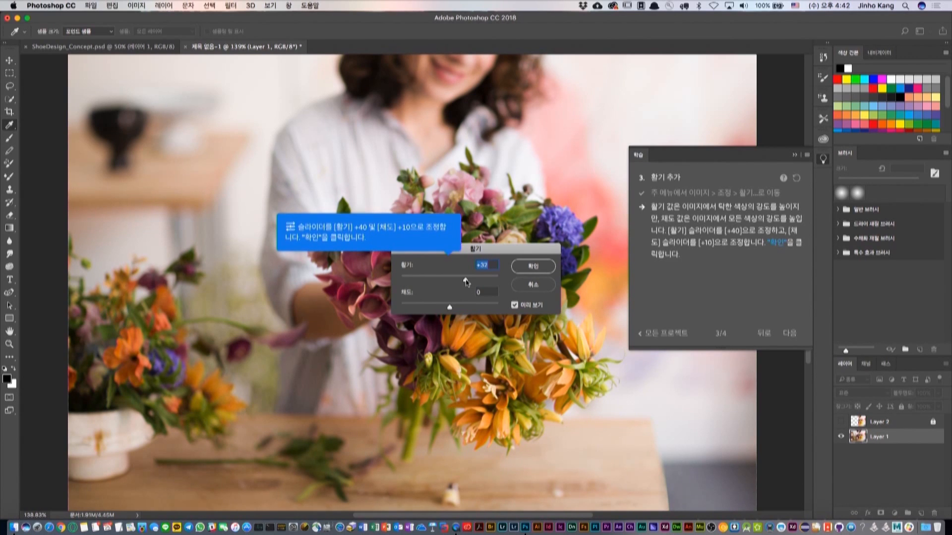
left_click_drag(450, 282, 470, 279)
left_click(456, 308)
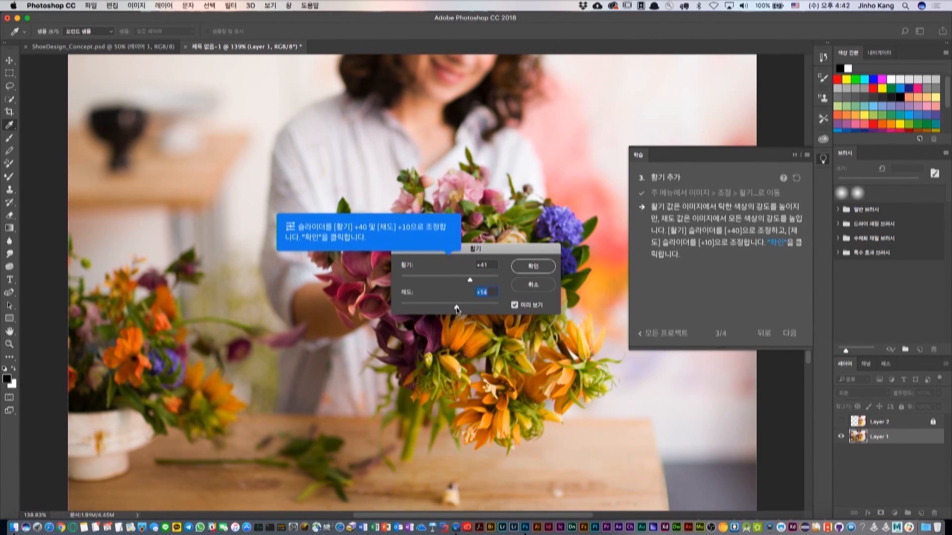
left_click_drag(456, 307, 458, 307)
left_click(543, 267)
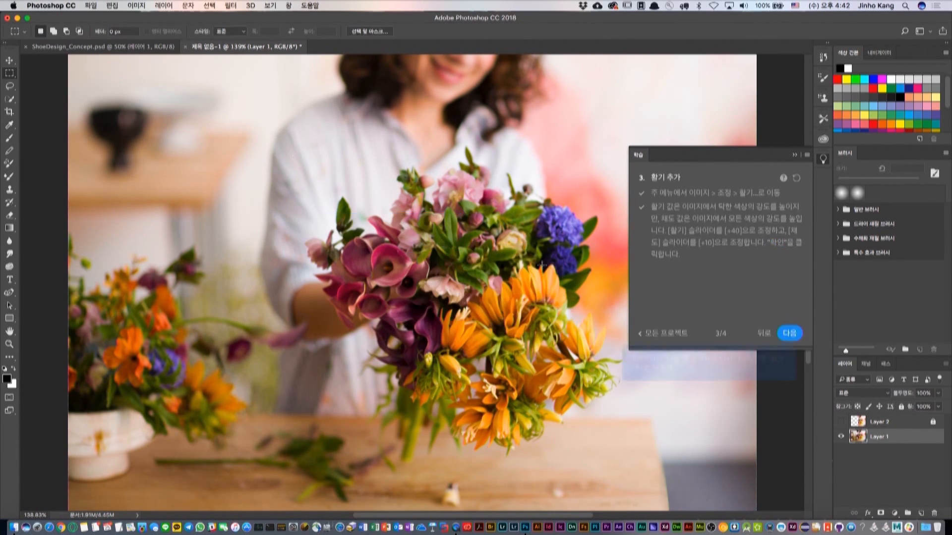
Finish the tutorial, open the next one, 차가운 이미지와 따뜻한 이미지, and return to all projects, discarding both tutorial documents without saving.
left_click(795, 335)
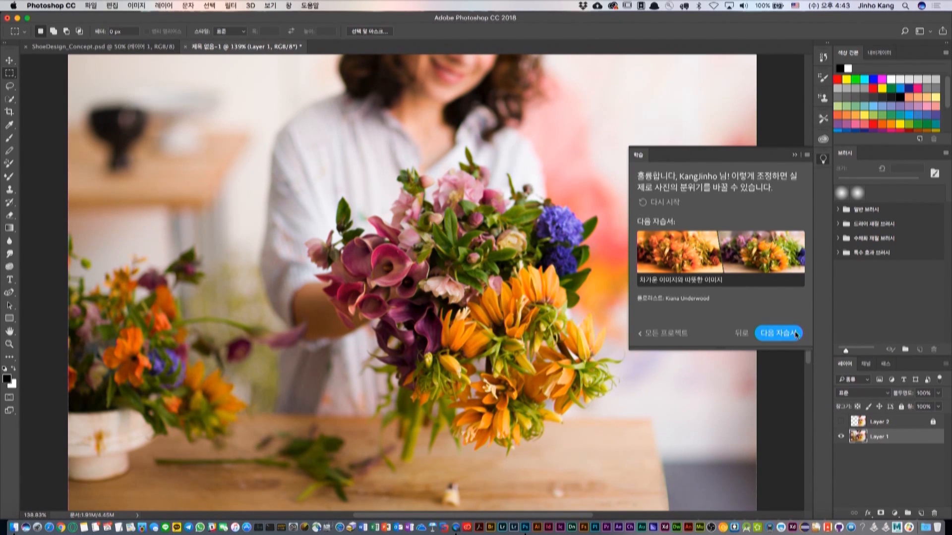
left_click(795, 334)
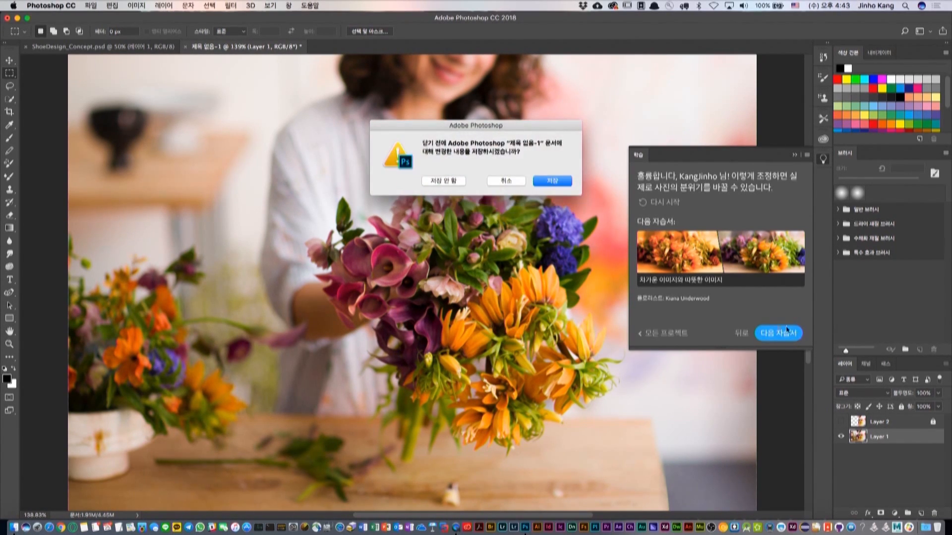
left_click(444, 182)
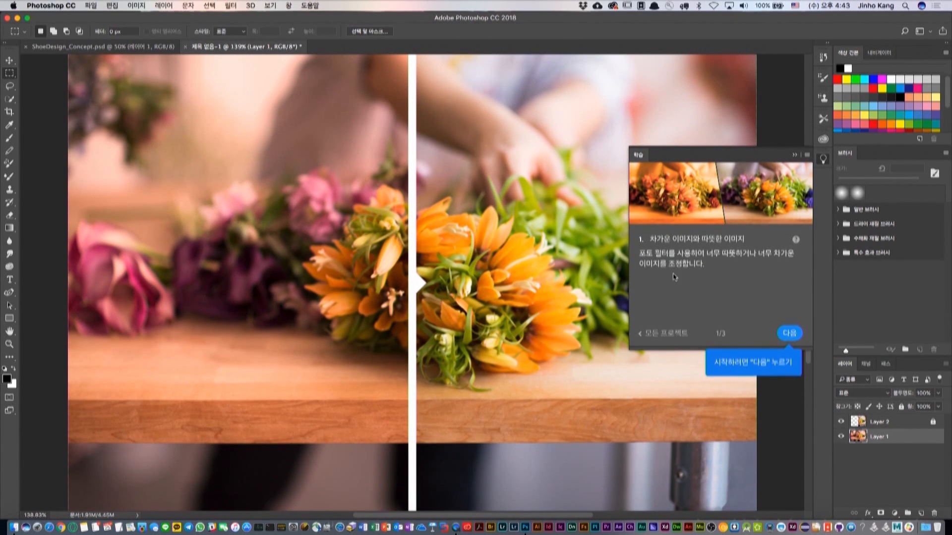
left_click(789, 333)
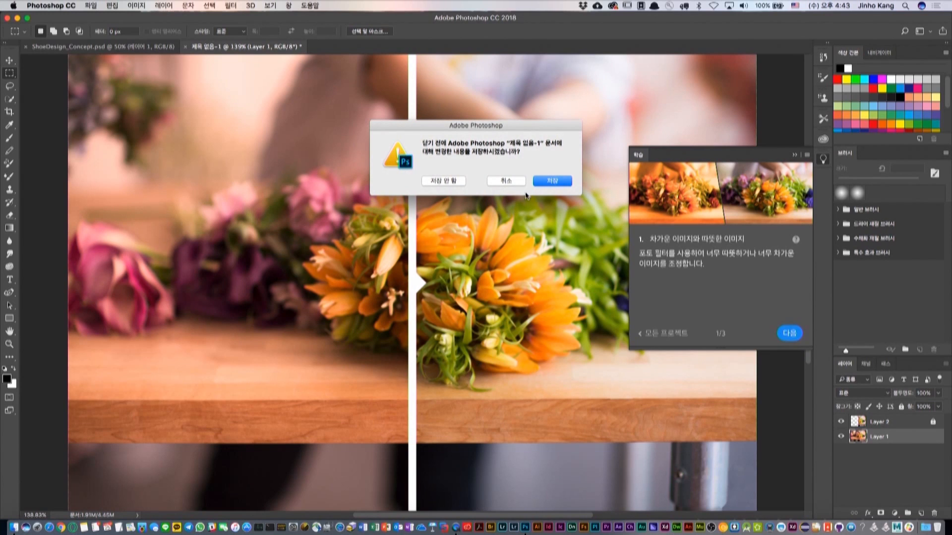
left_click(444, 181)
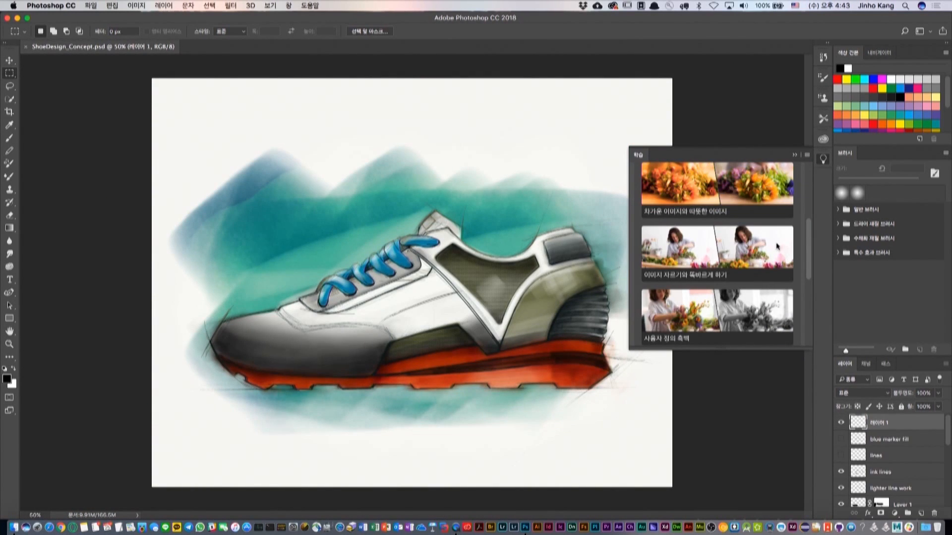
Look through the Photo tutorials, collapse their category and hide the Learn tutorials.
scroll(777, 245, "down", 2)
scroll(781, 242, "up", 3)
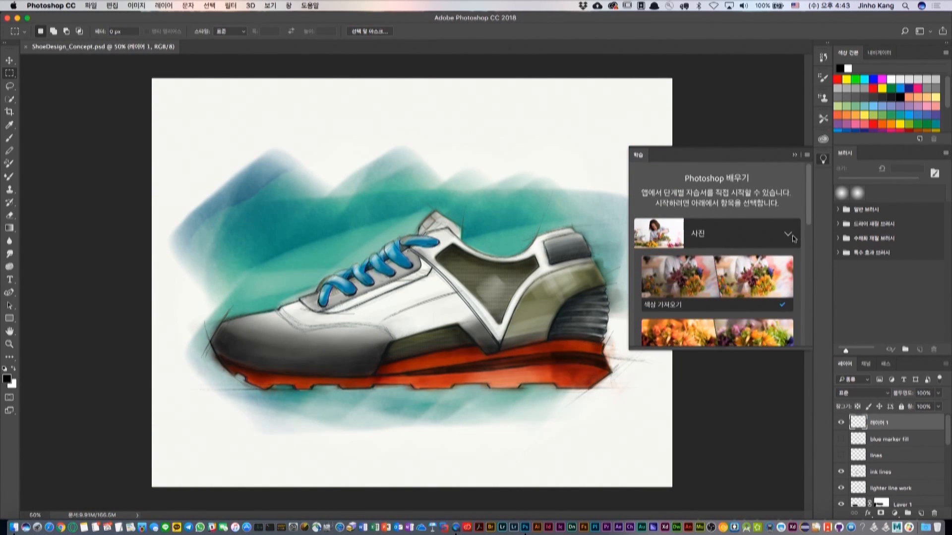
left_click(792, 236)
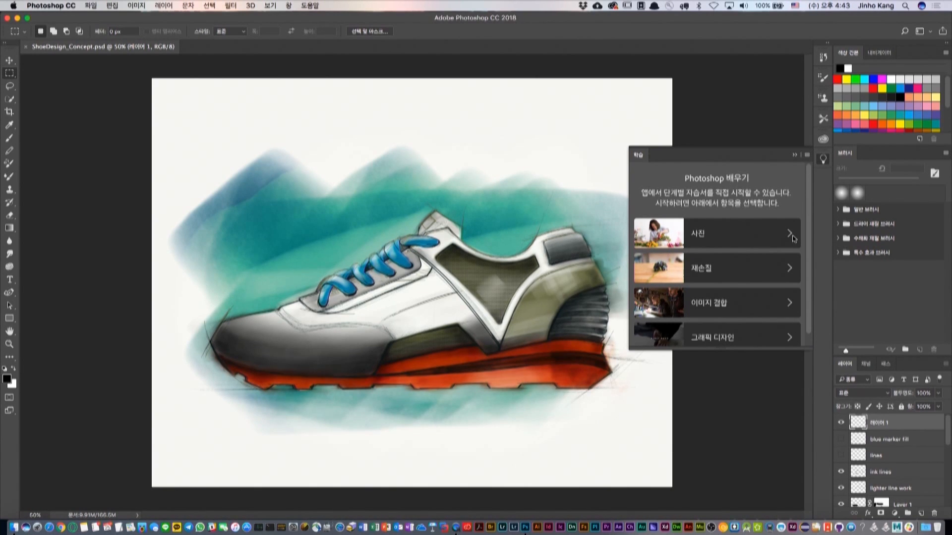
left_click(824, 162)
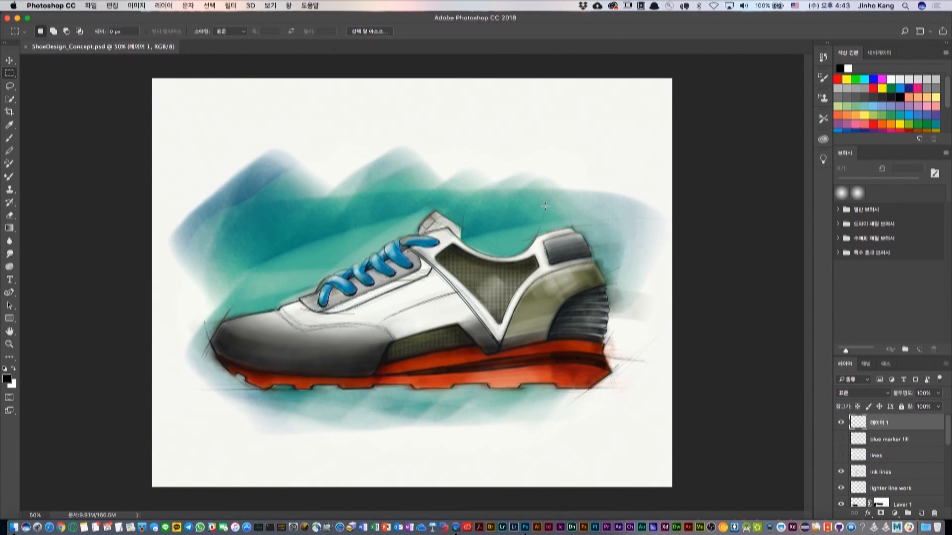
Check the Brush smoothing options and paint a black circle above the shoe with a 50 px brush at 10% smoothing.
left_click(10, 139)
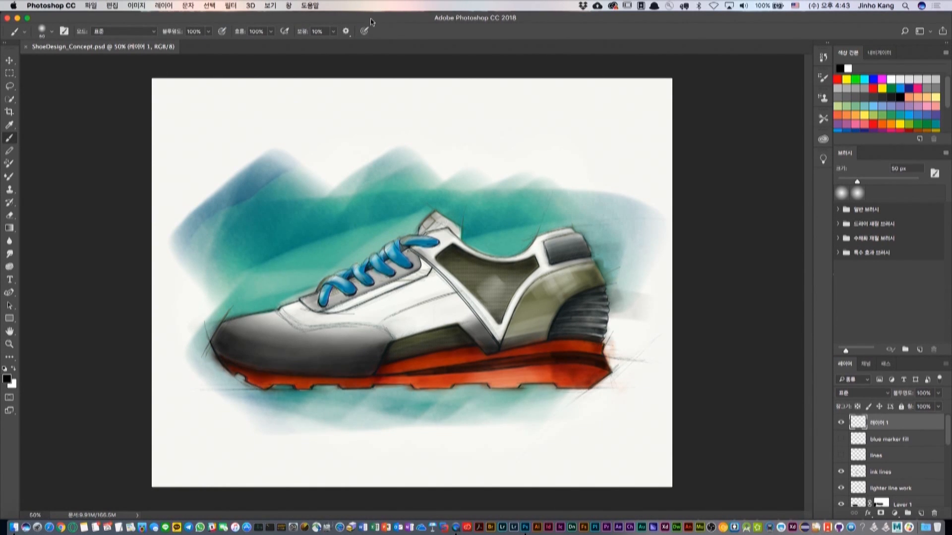
left_click(345, 31)
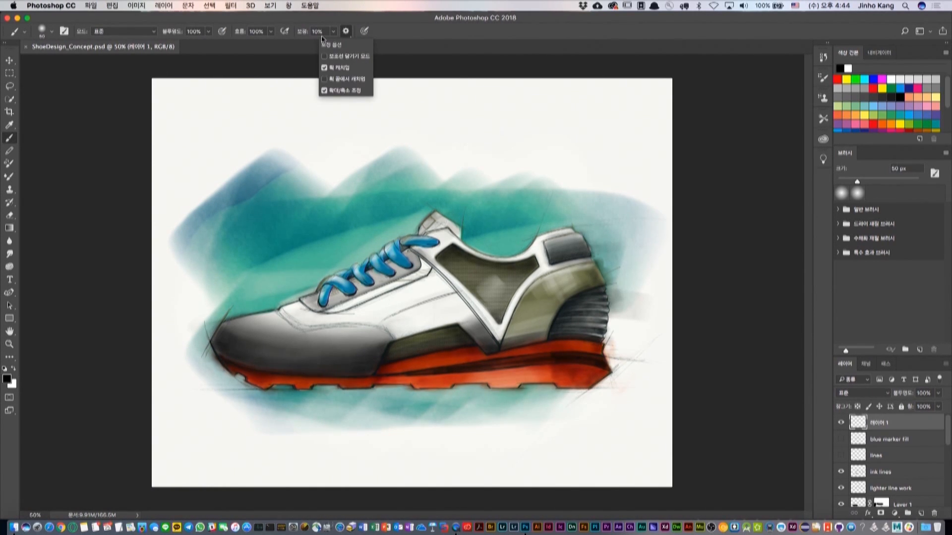
left_click(352, 33)
mouse_move(348, 123)
left_mouse_down()
mouse_move(310, 150)
mouse_move(309, 181)
mouse_move(321, 203)
mouse_move(367, 210)
mouse_move(401, 186)
mouse_move(406, 161)
mouse_move(393, 131)
mouse_move(350, 122)
left_mouse_up()
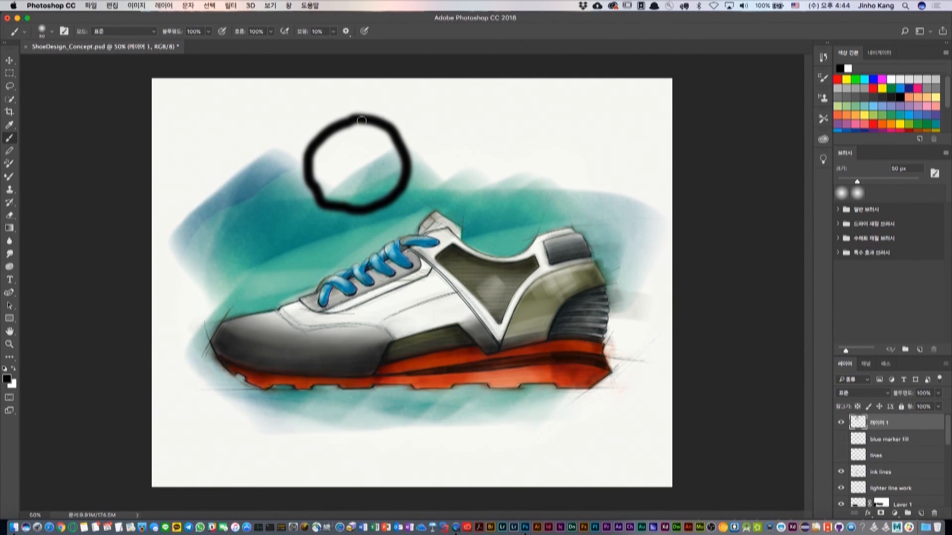
left_click(579, 109)
left_click(78, 452, "shift")
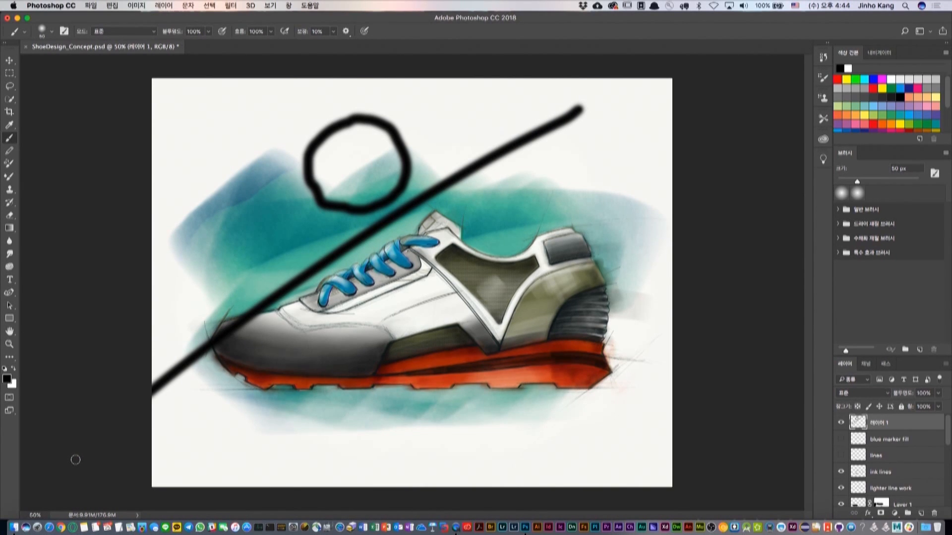
key("super+z")
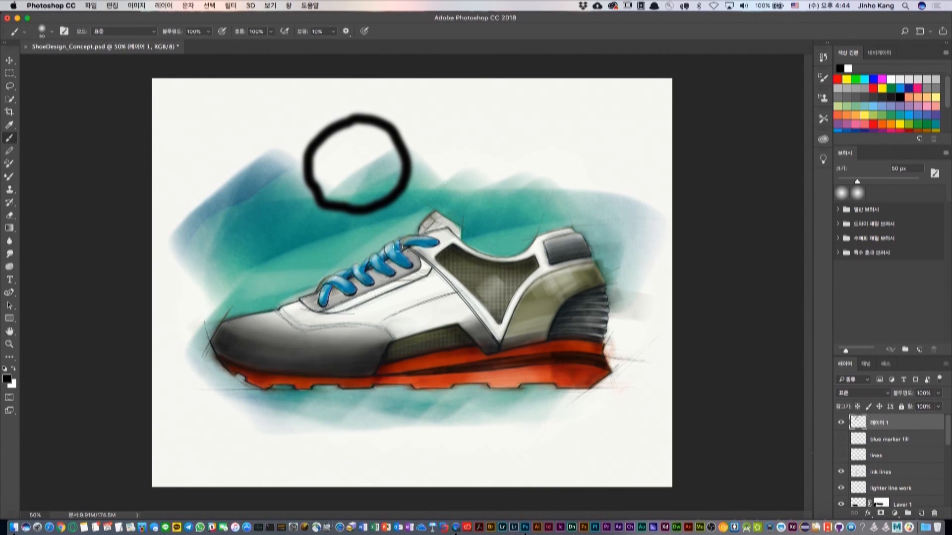
Paint a looping black stroke beside the circle and enable Pulled String mode (보조선 당기기 모드) in the brush smoothing options.
mouse_move(215, 139)
left_mouse_down()
mouse_move(182, 206)
mouse_move(165, 214)
mouse_move(156, 206)
mouse_move(168, 195)
mouse_move(246, 193)
mouse_move(280, 169)
mouse_move(266, 158)
mouse_move(245, 172)
mouse_move(186, 274)
mouse_move(167, 267)
mouse_move(196, 249)
mouse_move(301, 234)
mouse_move(296, 210)
mouse_move(271, 215)
mouse_move(220, 288)
left_mouse_up()
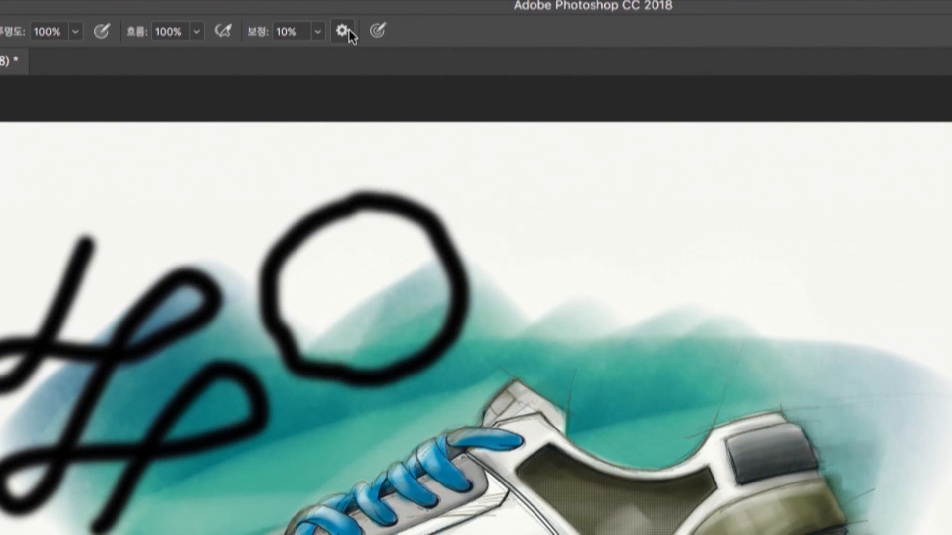
left_click(347, 31)
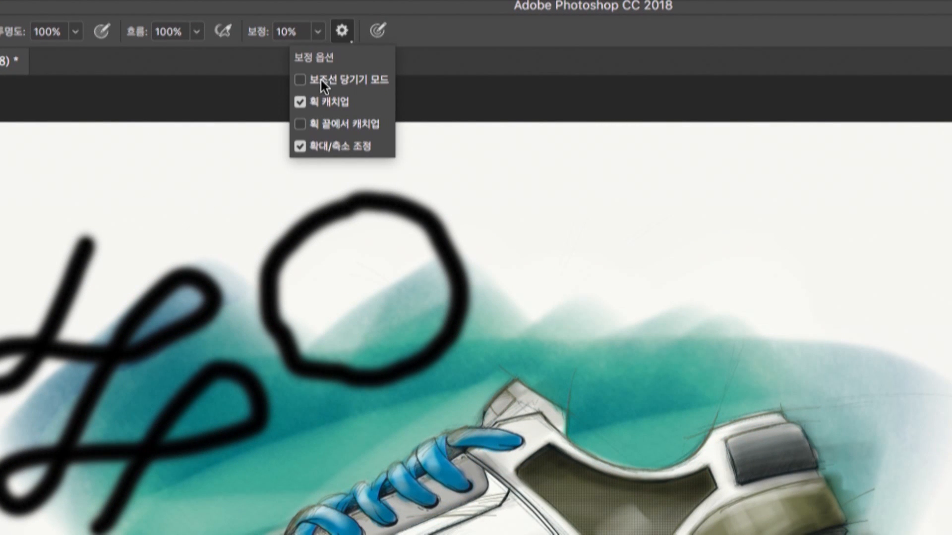
mouse_move(335, 81)
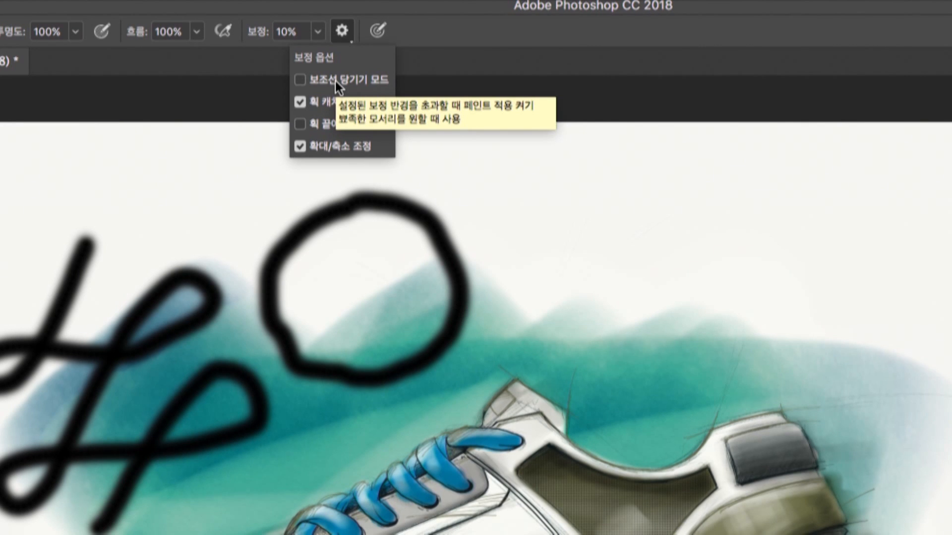
left_click(335, 81)
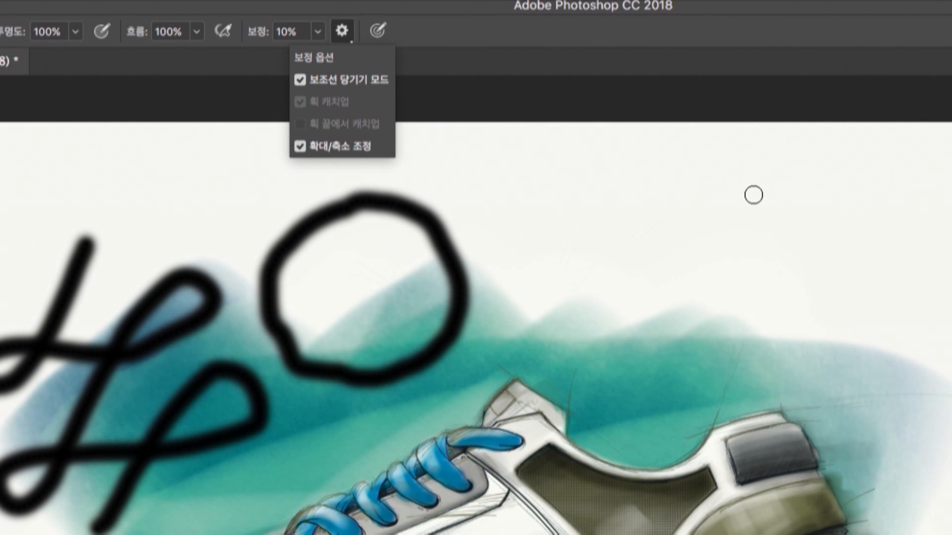
Paint overlapping loops above the shoe with Pulled String smoothing and recheck the smoothing options.
left_click(754, 194)
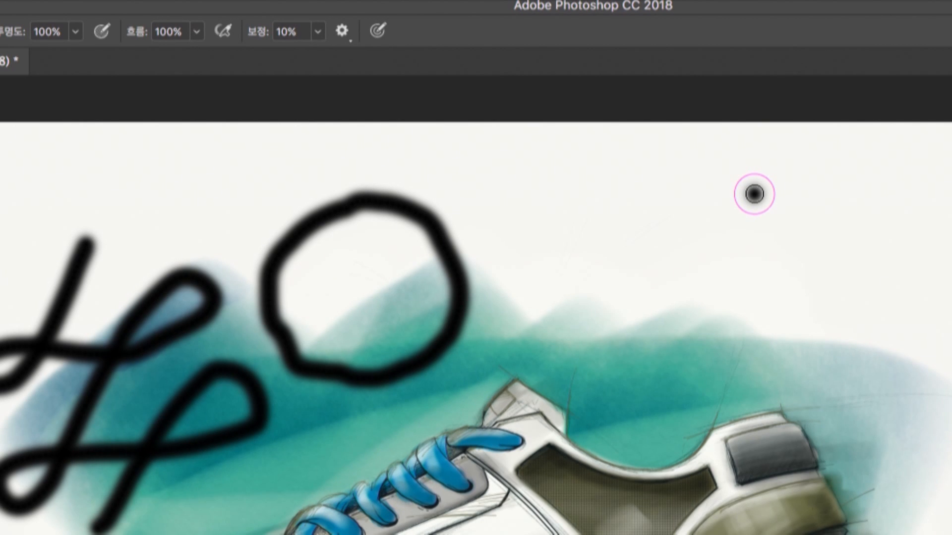
mouse_move(754, 194)
left_mouse_down()
mouse_move(757, 177)
mouse_move(773, 195)
mouse_move(765, 209)
mouse_move(742, 210)
mouse_move(744, 179)
mouse_move(765, 190)
mouse_move(769, 206)
mouse_move(691, 203)
mouse_move(636, 248)
mouse_move(621, 282)
mouse_move(648, 313)
mouse_move(710, 323)
mouse_move(741, 304)
mouse_move(740, 276)
mouse_move(707, 275)
mouse_move(668, 307)
mouse_move(630, 319)
mouse_move(590, 273)
mouse_move(596, 210)
mouse_move(676, 182)
mouse_move(743, 195)
mouse_move(726, 266)
mouse_move(666, 303)
mouse_move(588, 296)
mouse_move(544, 343)
mouse_move(571, 365)
mouse_move(618, 367)
mouse_move(664, 314)
mouse_move(661, 287)
mouse_move(606, 243)
mouse_move(556, 240)
mouse_move(529, 264)
mouse_move(528, 322)
mouse_move(583, 349)
mouse_move(723, 320)
mouse_move(839, 273)
mouse_move(879, 236)
mouse_move(841, 189)
mouse_move(739, 178)
mouse_move(651, 218)
mouse_move(669, 318)
mouse_move(794, 357)
mouse_move(720, 392)
mouse_move(693, 251)
mouse_move(861, 256)
mouse_move(817, 336)
mouse_move(694, 240)
mouse_move(578, 215)
mouse_move(383, 308)
mouse_move(504, 198)
mouse_move(442, 176)
mouse_move(293, 214)
mouse_move(388, 259)
mouse_move(379, 182)
mouse_move(332, 181)
mouse_move(309, 205)
left_mouse_up()
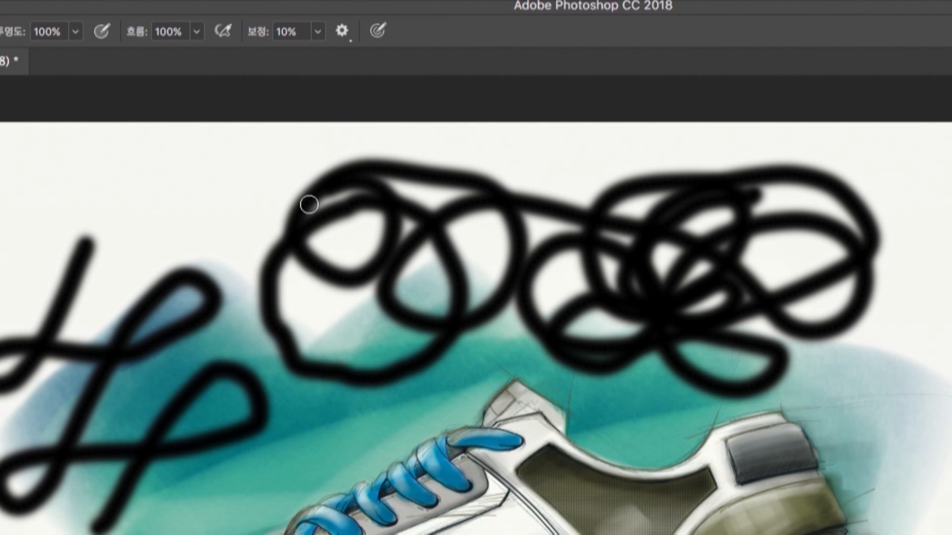
left_click(342, 31)
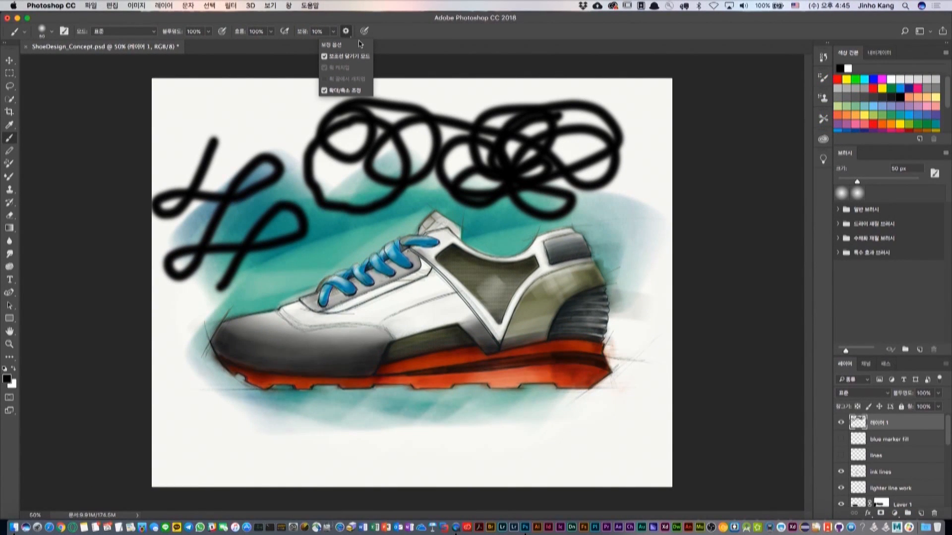
left_click(342, 31)
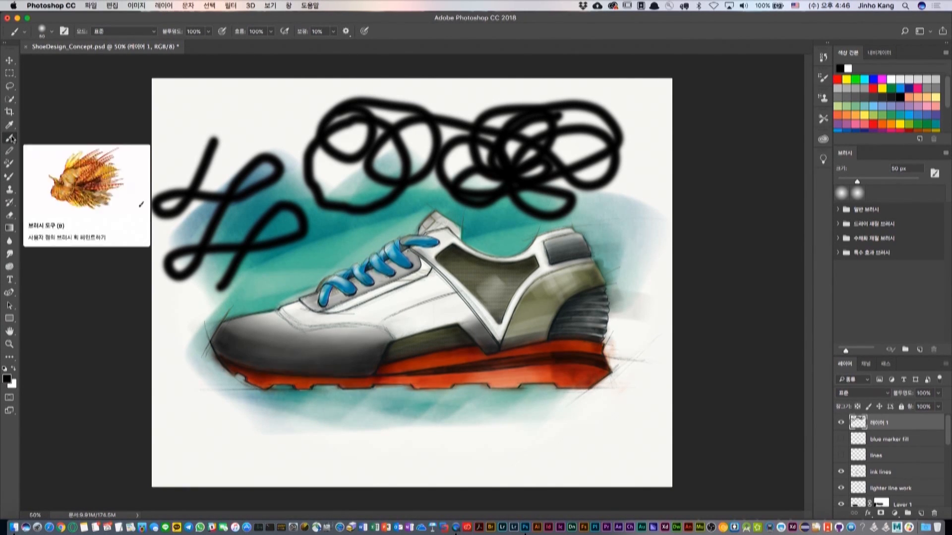
left_click(346, 32)
left_click(286, 196)
Enable paint symmetry (대칭 그리기 사용) in the Technology Previews preferences and return to the Brush tool.
left_click(92, 5)
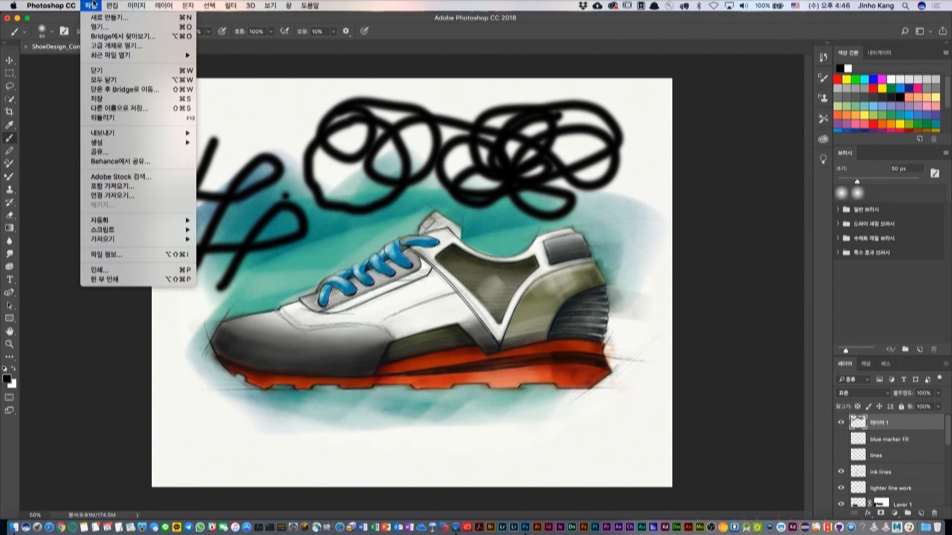
mouse_move(51, 6)
mouse_move(60, 28)
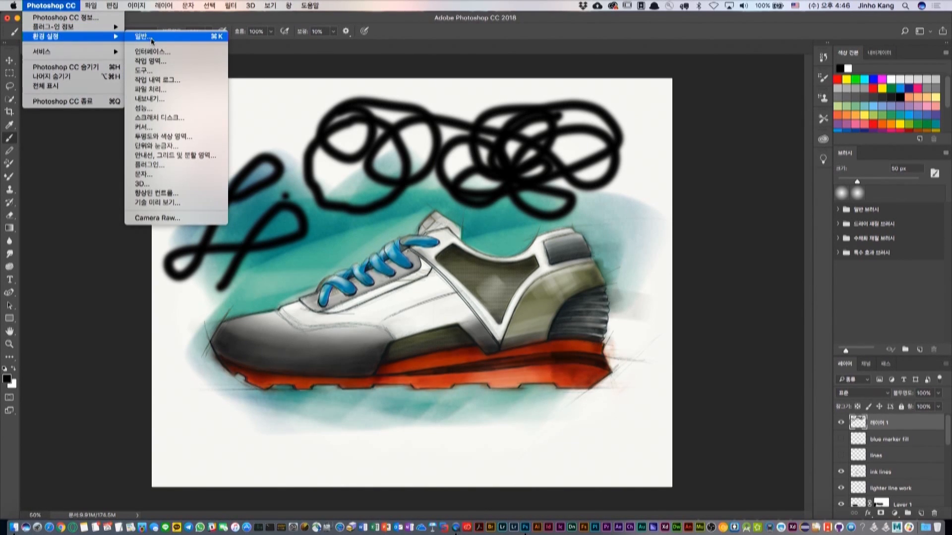
left_click(157, 204)
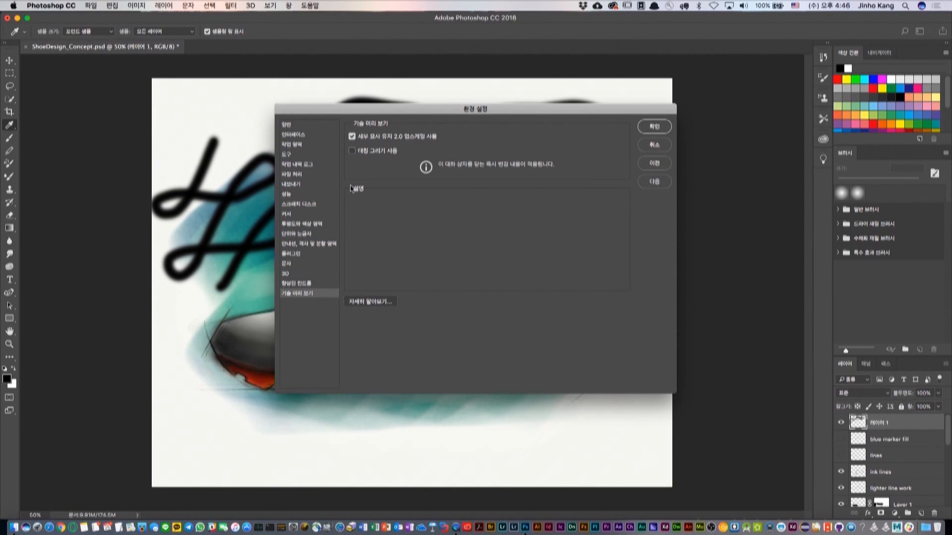
left_click(351, 150)
left_click(654, 126)
key("b")
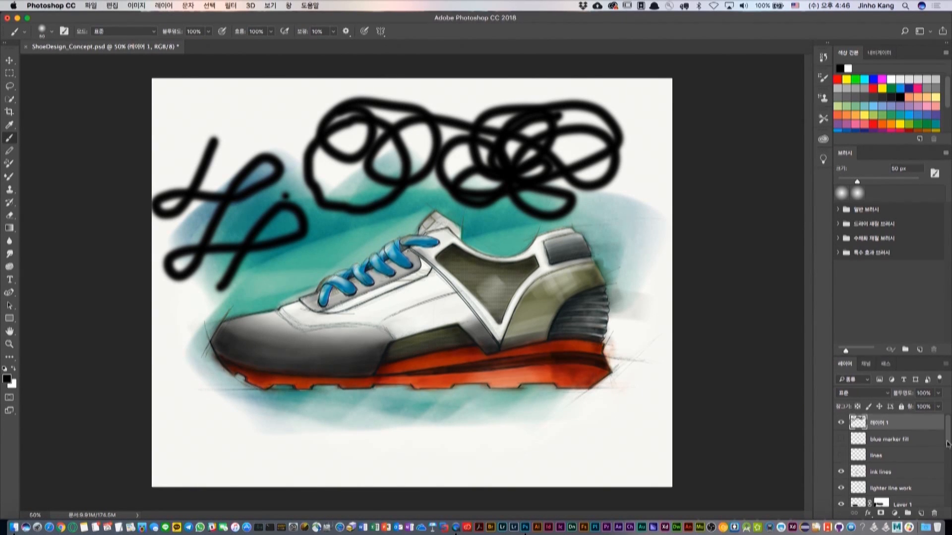
Replace the scribbled layer with a new empty one, and create a new 16 × 12 cm document at 300 ppi.
mouse_move(895, 425)
left_mouse_down()
mouse_move(906, 507)
mouse_move(933, 513)
left_mouse_up()
left_click(921, 513)
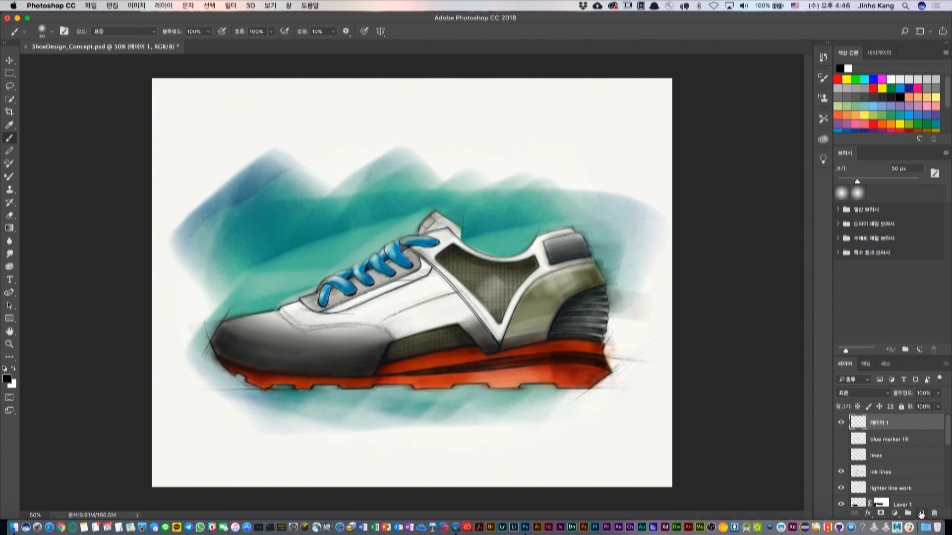
key("super+n")
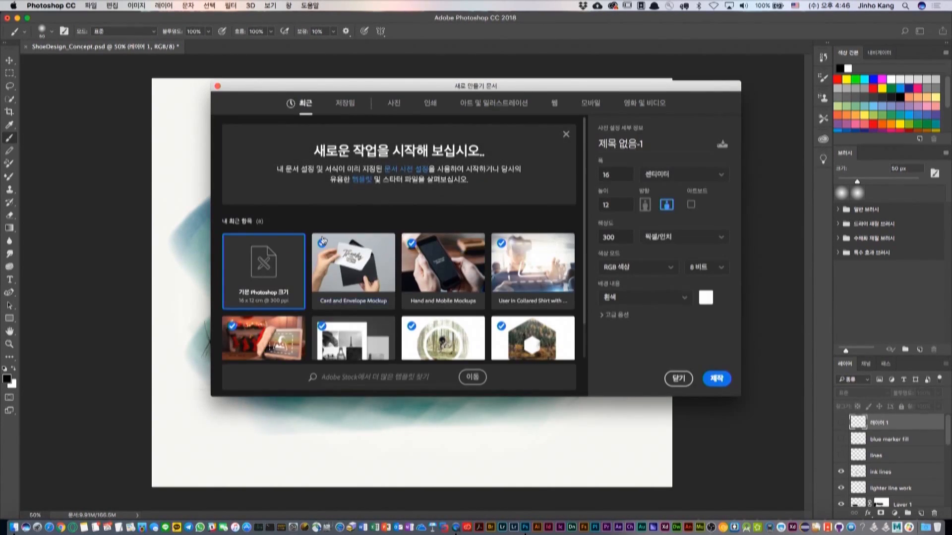
left_click(716, 378)
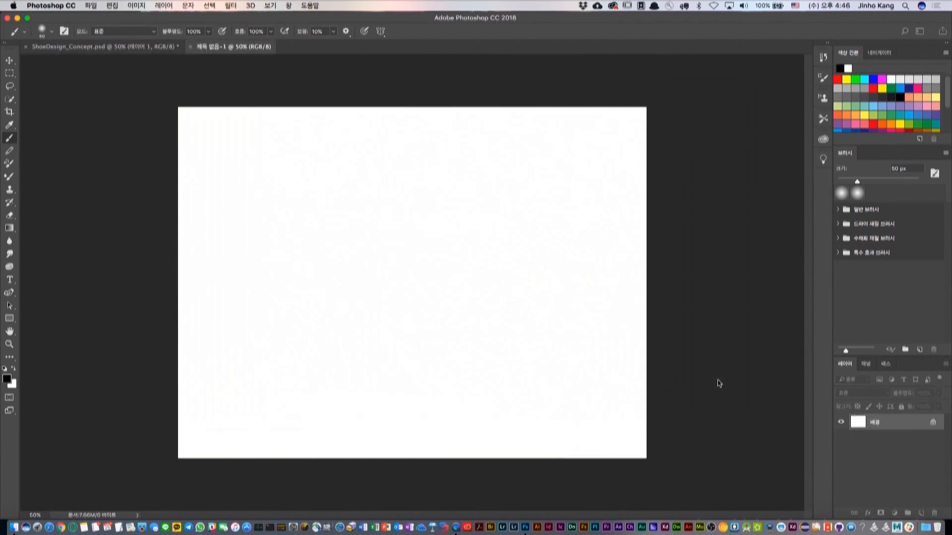
Set up a vertical symmetry line in the middle of the blank canvas and activate the Brush tool.
left_click(380, 32)
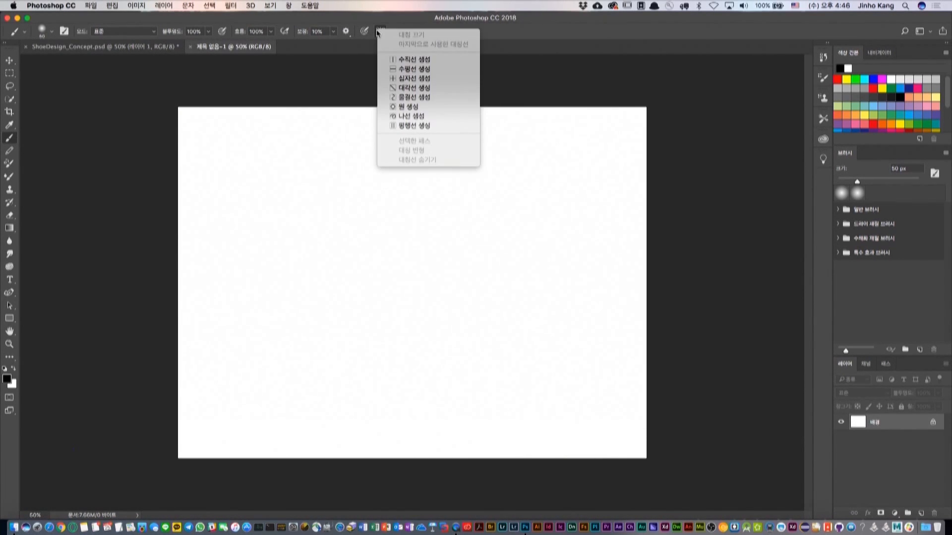
left_click(417, 126)
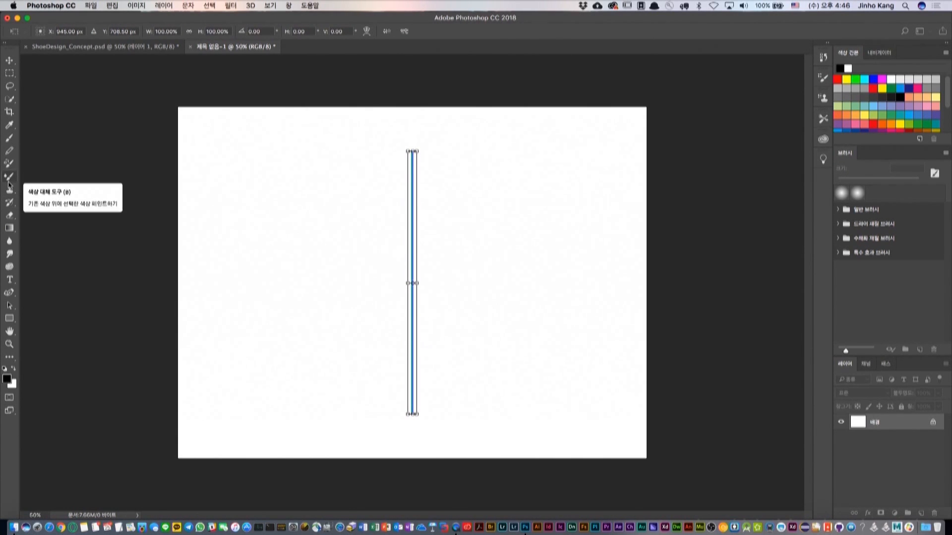
left_click(10, 138)
Paint a mirrored mask-like face with eyes, cheeks, curled mouth lines and eyebrows around the symmetry line.
mouse_move(373, 200)
left_mouse_down()
mouse_move(334, 187)
mouse_move(302, 208)
mouse_move(299, 246)
mouse_move(326, 259)
mouse_move(359, 246)
mouse_move(375, 198)
left_mouse_up()
mouse_move(314, 336)
left_mouse_down()
mouse_move(332, 363)
mouse_move(379, 370)
mouse_move(416, 357)
left_mouse_up()
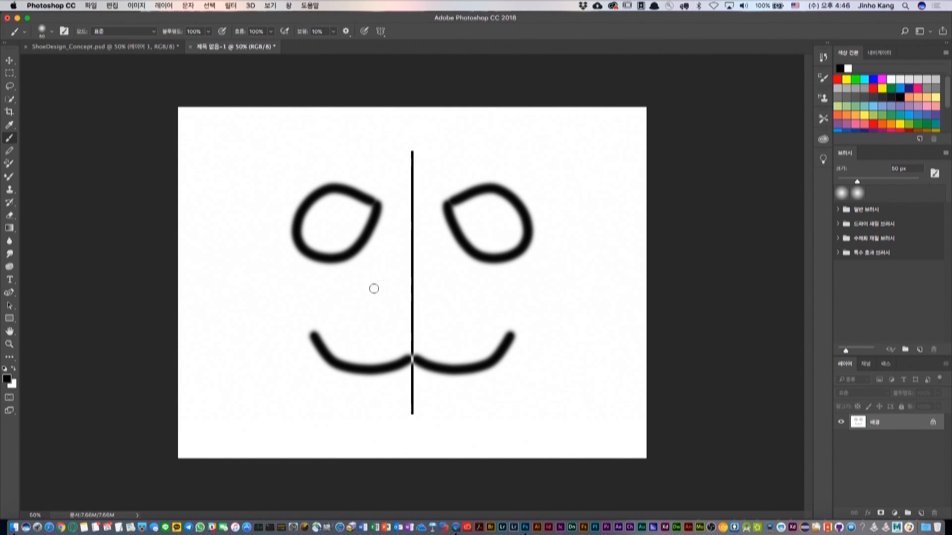
left_click(312, 337)
mouse_move(312, 337)
left_mouse_down()
mouse_move(228, 388)
mouse_move(258, 440)
left_mouse_up()
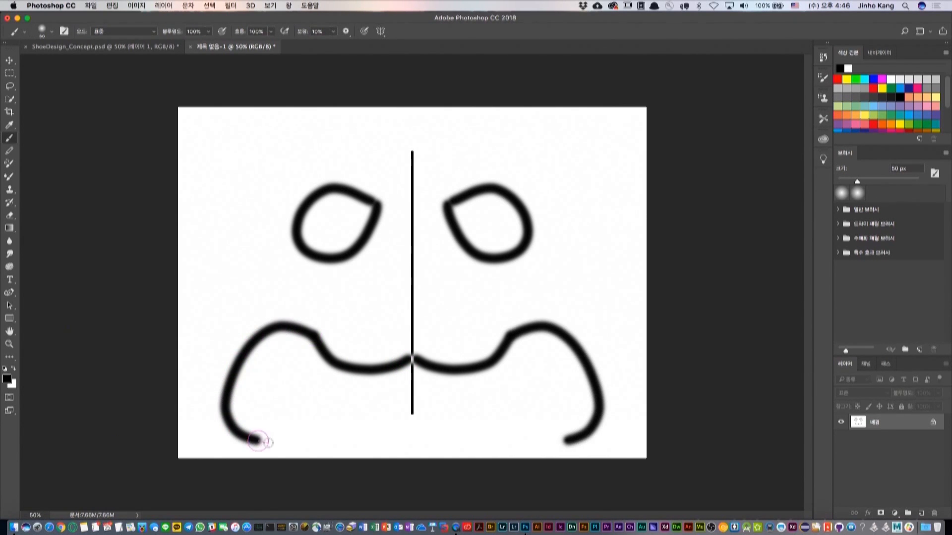
mouse_move(297, 412)
left_mouse_down()
mouse_move(303, 383)
mouse_move(401, 396)
left_mouse_up()
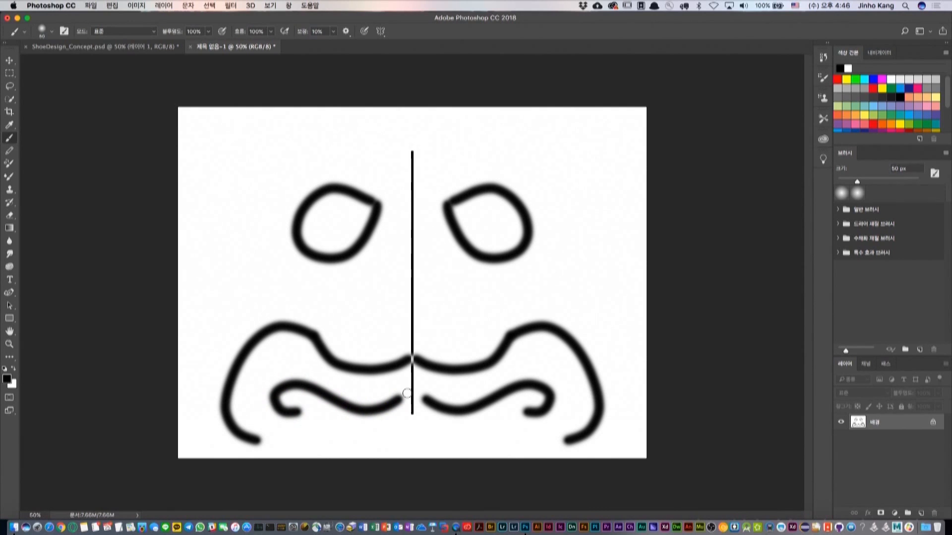
mouse_move(412, 331)
left_mouse_down()
mouse_move(303, 256)
mouse_move(238, 304)
left_mouse_up()
mouse_move(415, 182)
left_mouse_down()
mouse_move(577, 153)
mouse_move(578, 187)
left_mouse_up()
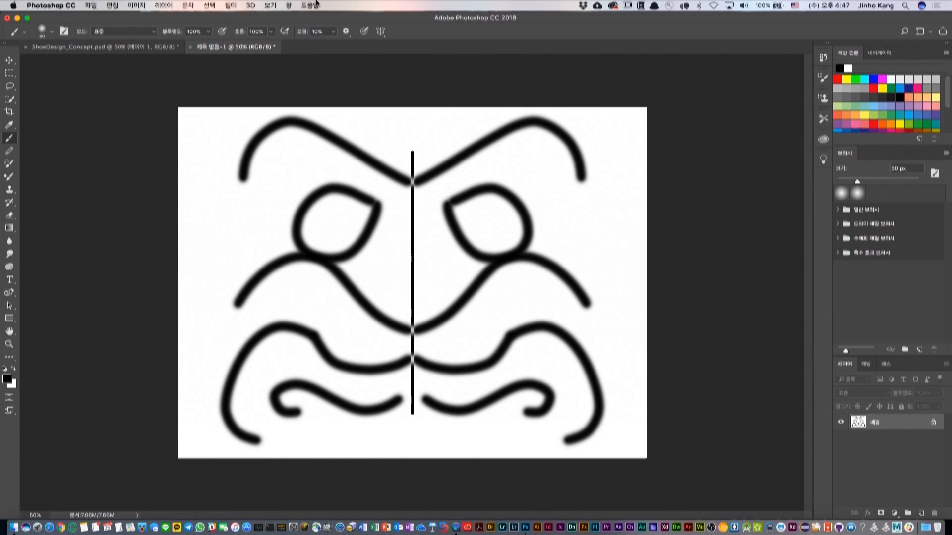
Look over the available symmetry types, and close the face drawing and the shoe document without saving.
left_click(381, 31)
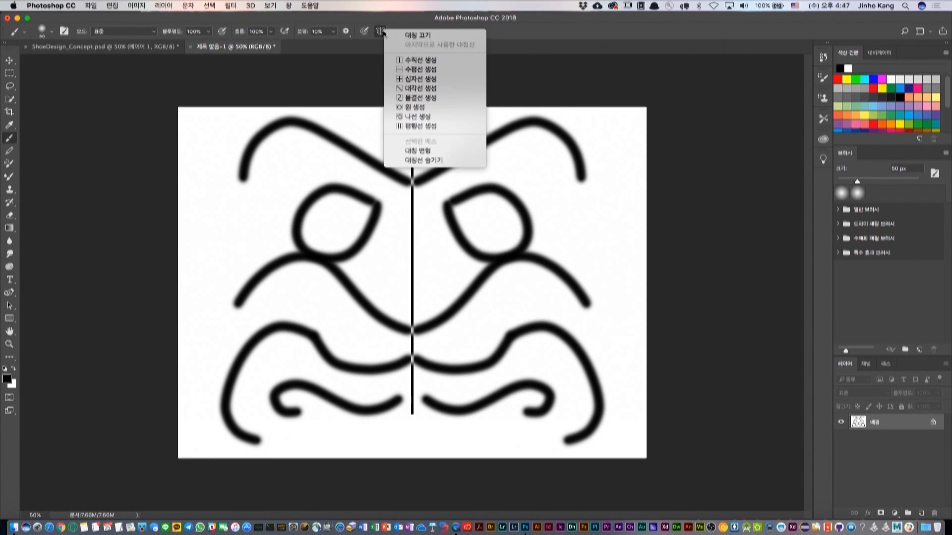
left_click(427, 120)
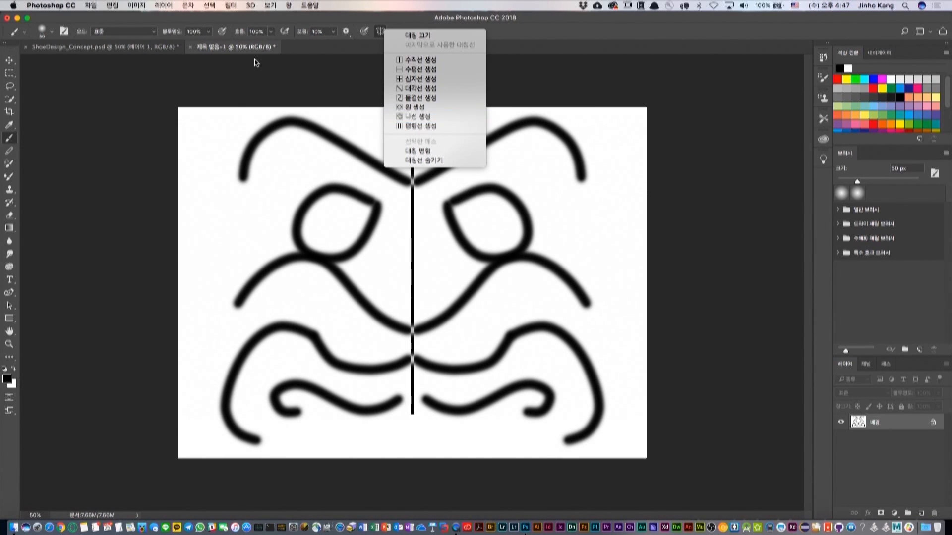
left_click(189, 48)
left_click(447, 179)
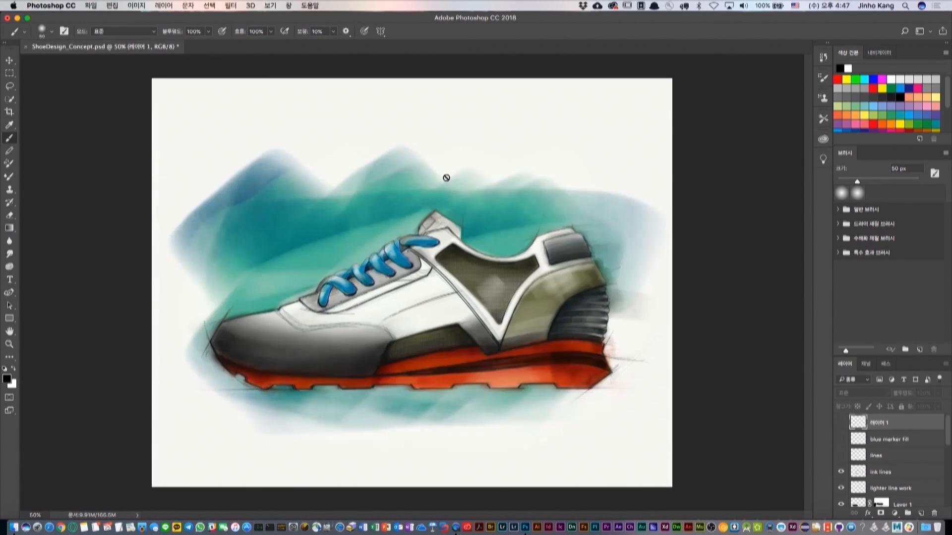
key("super+o")
left_click(430, 180)
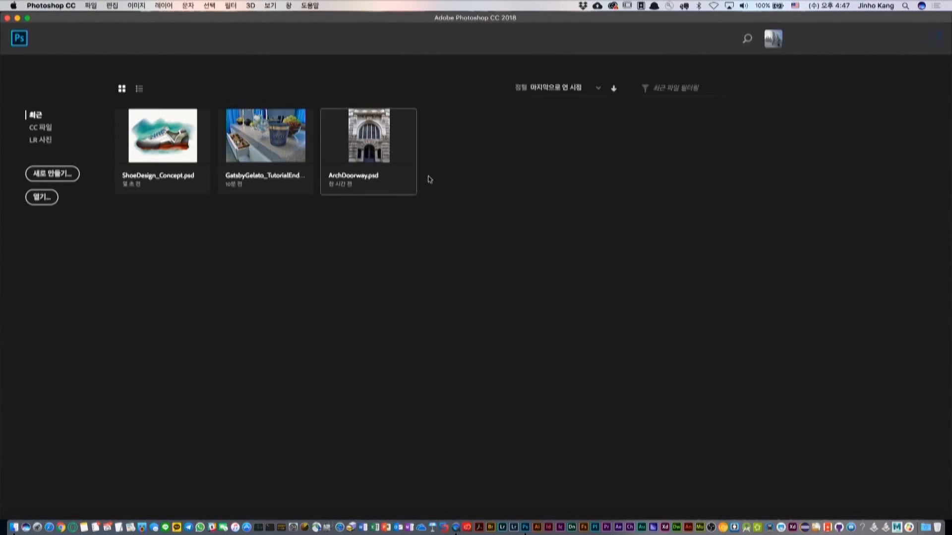
Open the recent file ArchDoorway.psd and show its large arched window at 100%.
left_click(363, 146)
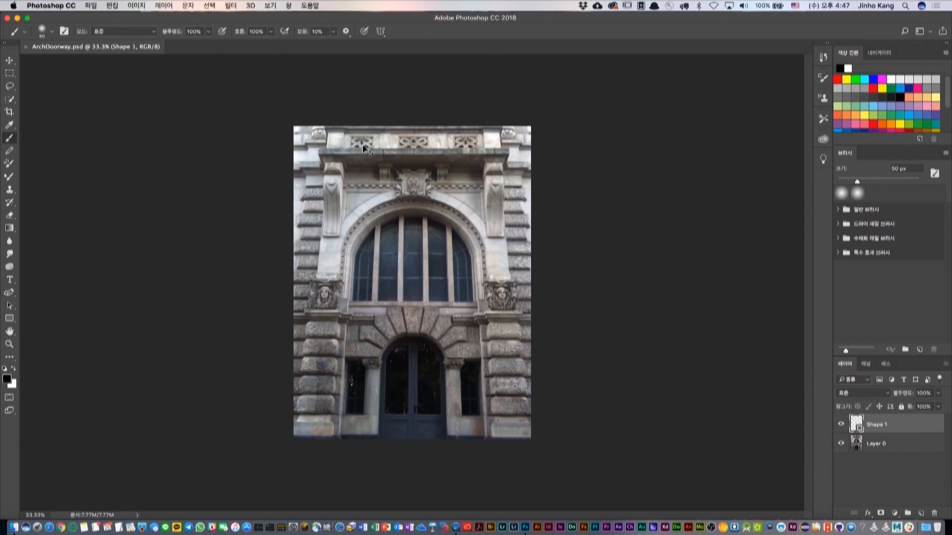
key("super+equal")
key("super+equal")
key("super+equal")
key("super+equal")
key("super+minus")
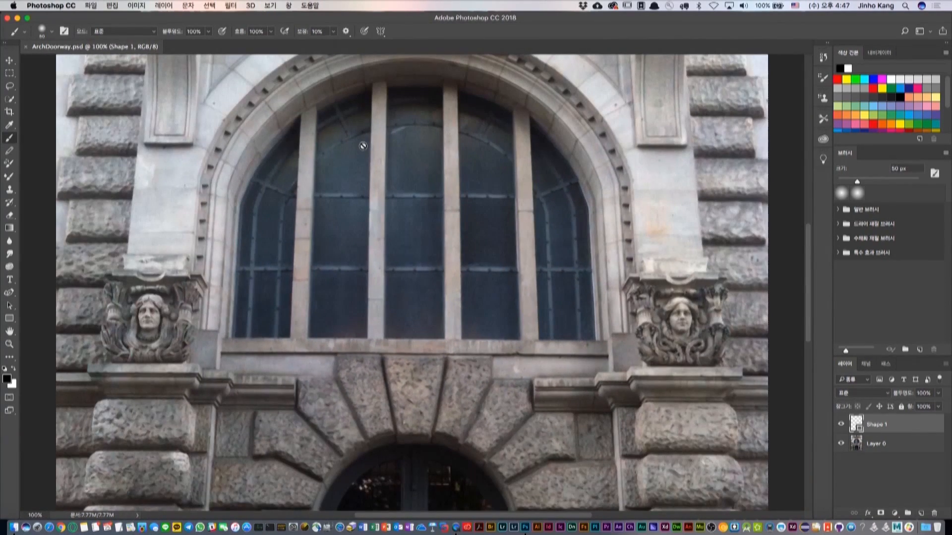
scroll(395, 180, "up", 3)
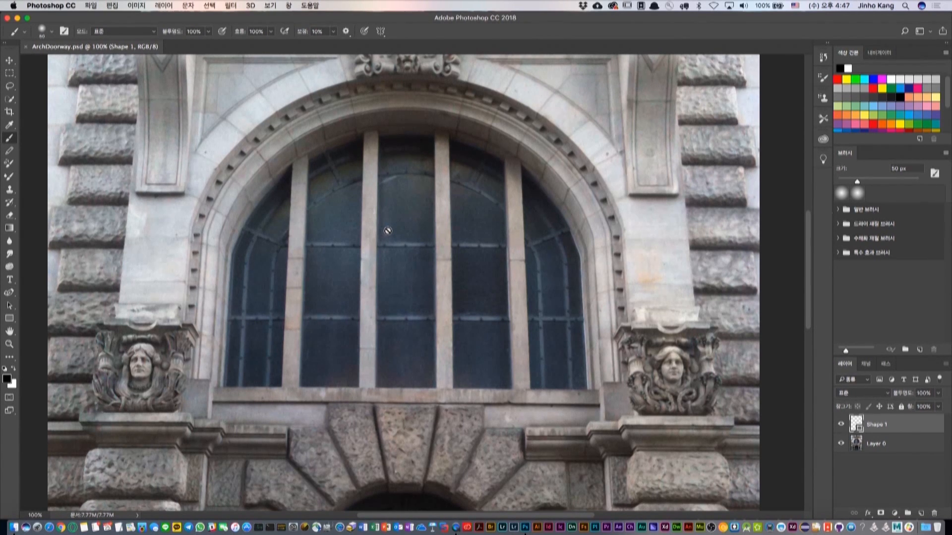
Trace the arched window's outline from its lower left corner over the top with curved Pen tool anchors.
left_click(9, 292)
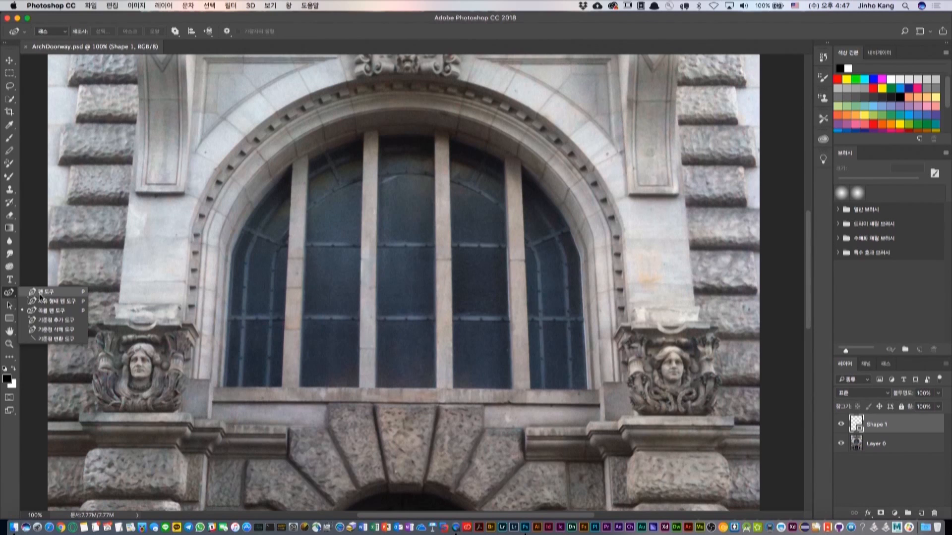
left_click(221, 383)
left_click_drag(229, 253, 234, 214)
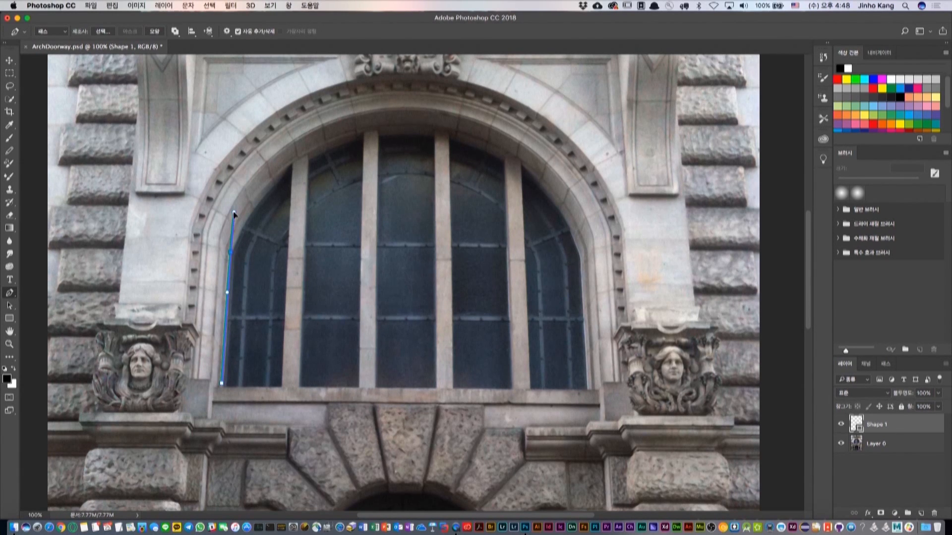
left_click(229, 253, "alt")
left_click_drag(303, 160, 363, 133)
left_click(305, 160, "alt")
left_click_drag(428, 132, 496, 145)
left_click(429, 132, "alt")
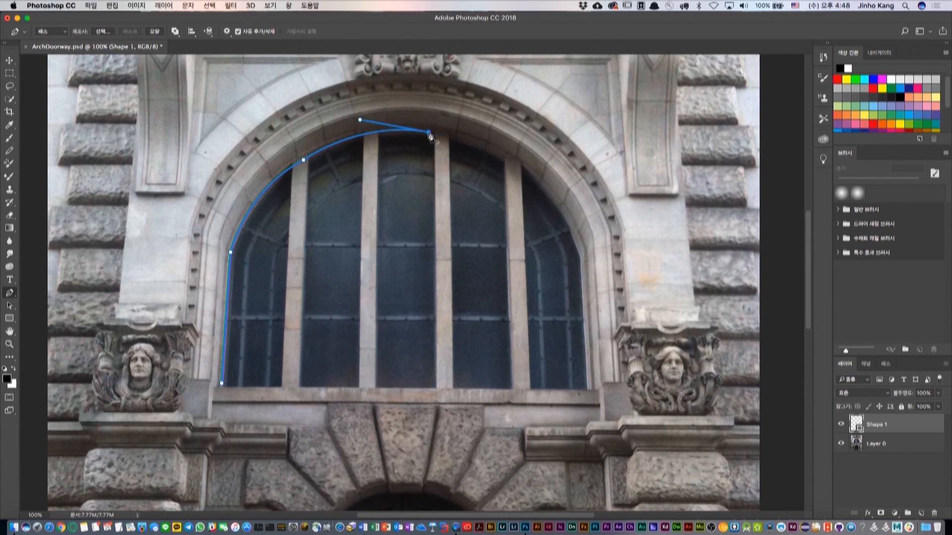
Try to continue the path down the window's right side, and delete the whole path.
left_click_drag(547, 197, 583, 247)
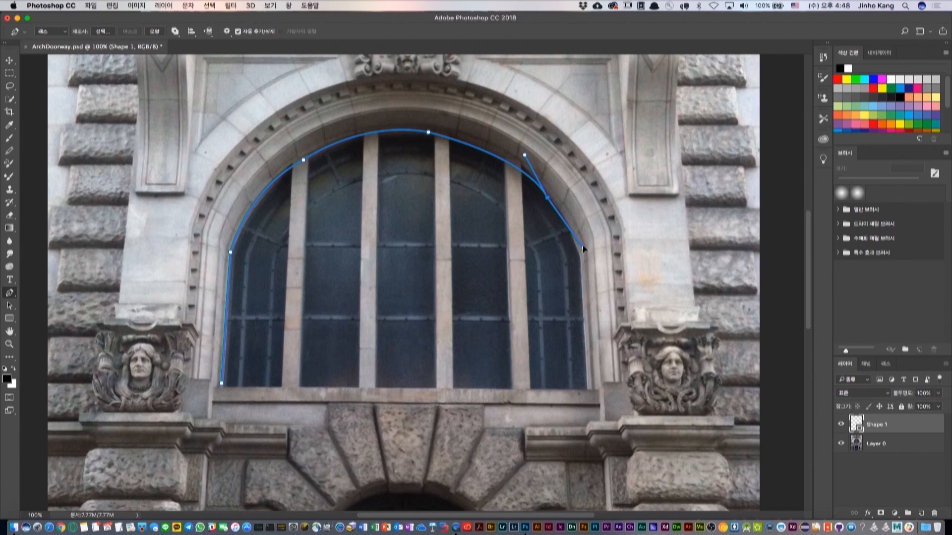
left_click(544, 200)
left_click(548, 198)
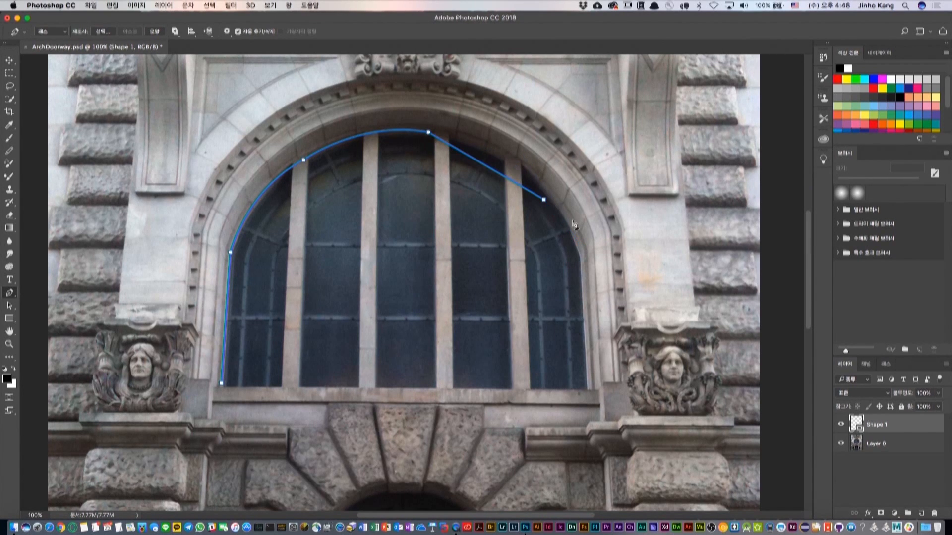
left_click(581, 258)
left_click(581, 315)
key("Delete")
key("Delete")
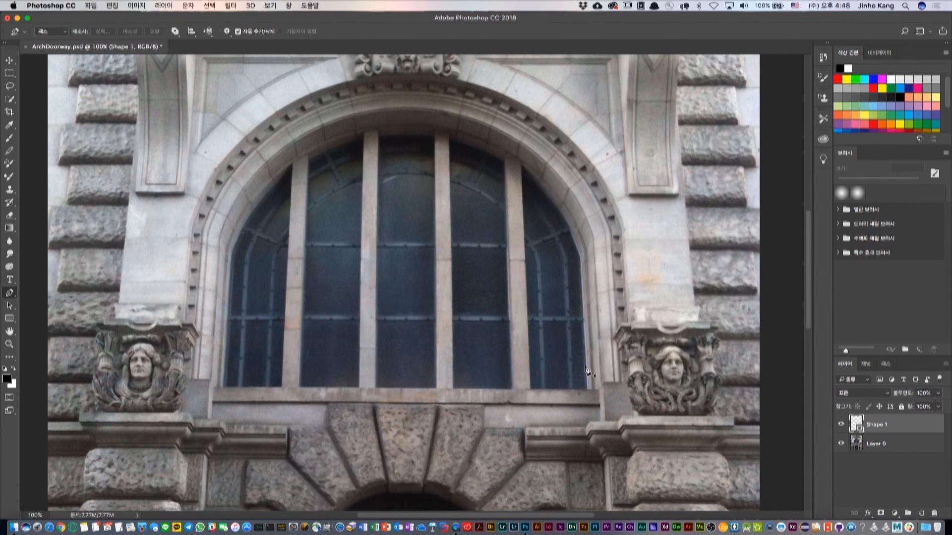
Start a Curvature Pen path up the window's left side onto the arch, and turn the point where the arch begins into a corner.
left_click(9, 295)
left_click(42, 314)
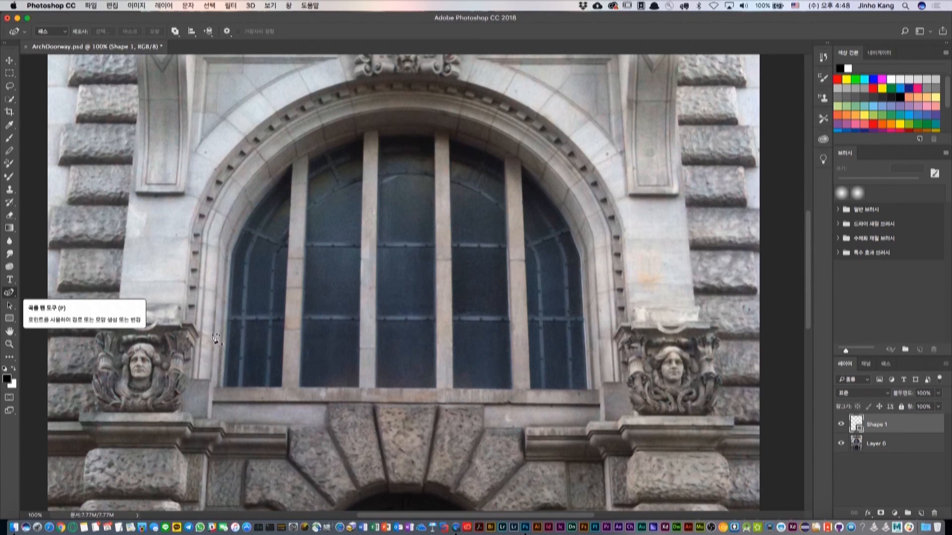
left_click(224, 385)
left_click(233, 254)
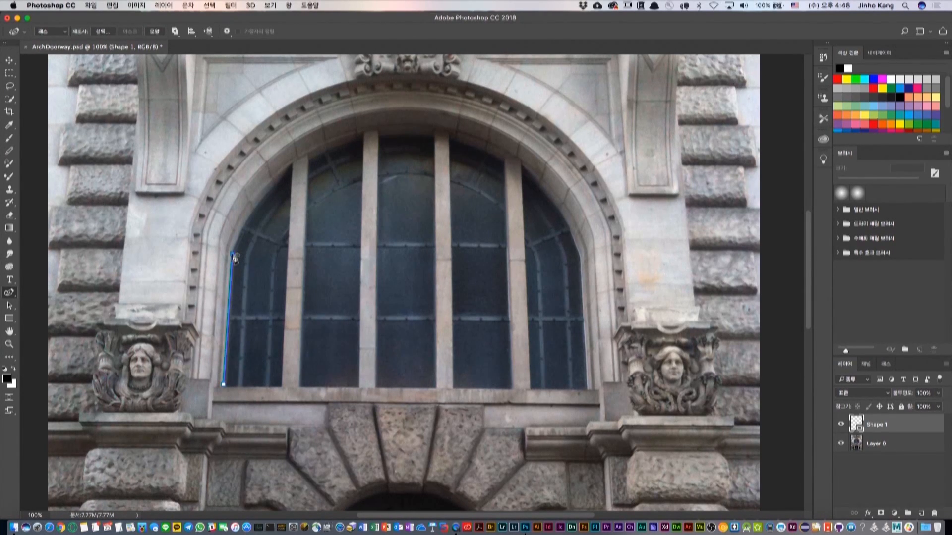
left_click(298, 162)
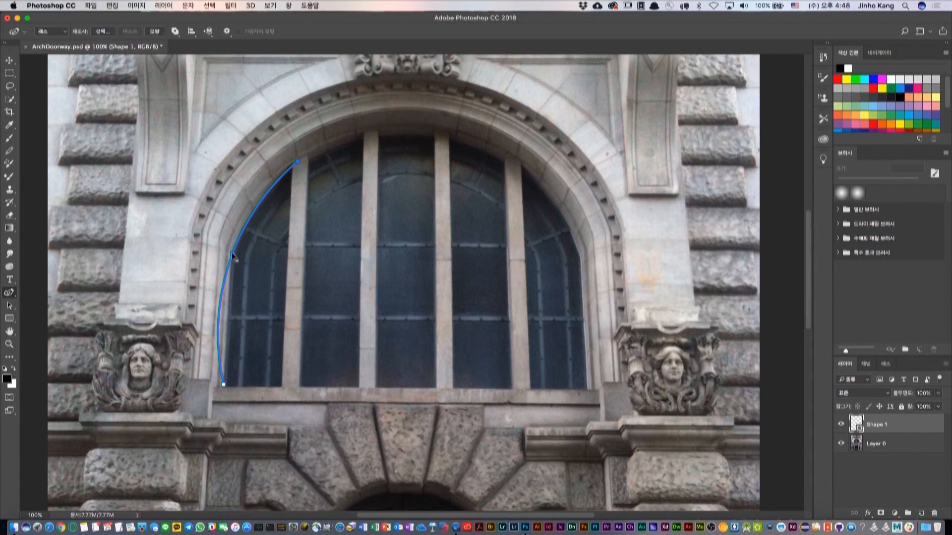
double_click(232, 254)
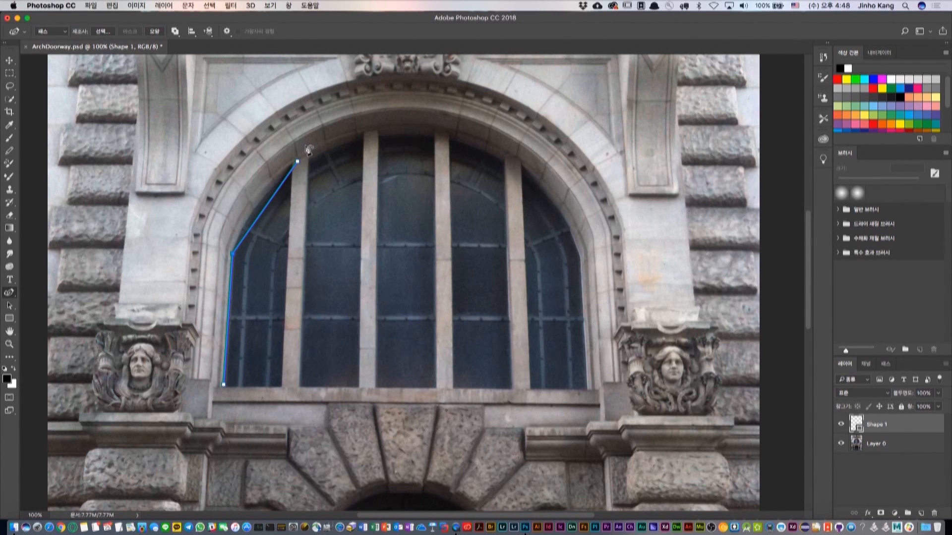
Bend the left arch segment outward to the window's edge, and continue the curve over the top to the arch's right shoulder.
left_click_drag(263, 213, 256, 206)
left_click(379, 131)
left_click(484, 147)
left_click(567, 221)
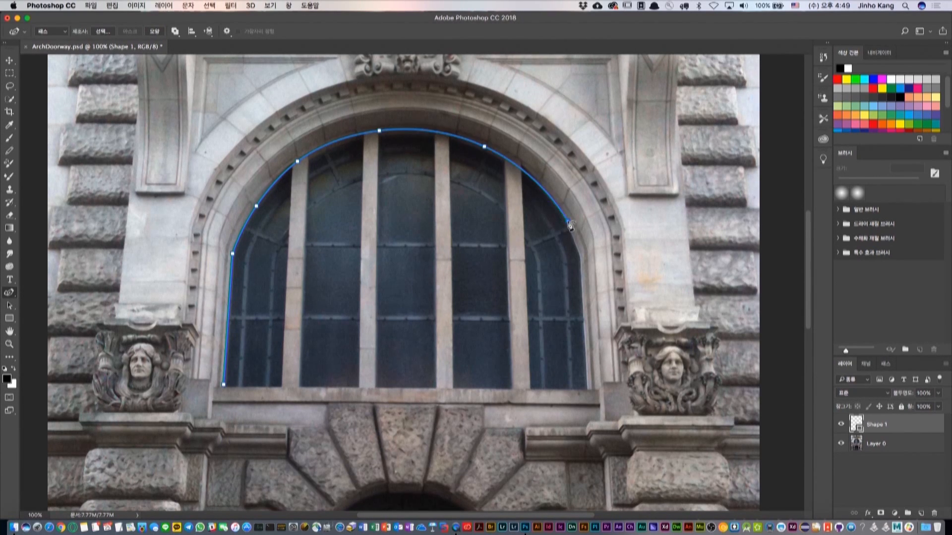
Carry the path down the window's right side, close it along the sill, and turn both lower points into corners.
left_click(581, 258)
left_click(587, 389)
left_click(225, 387)
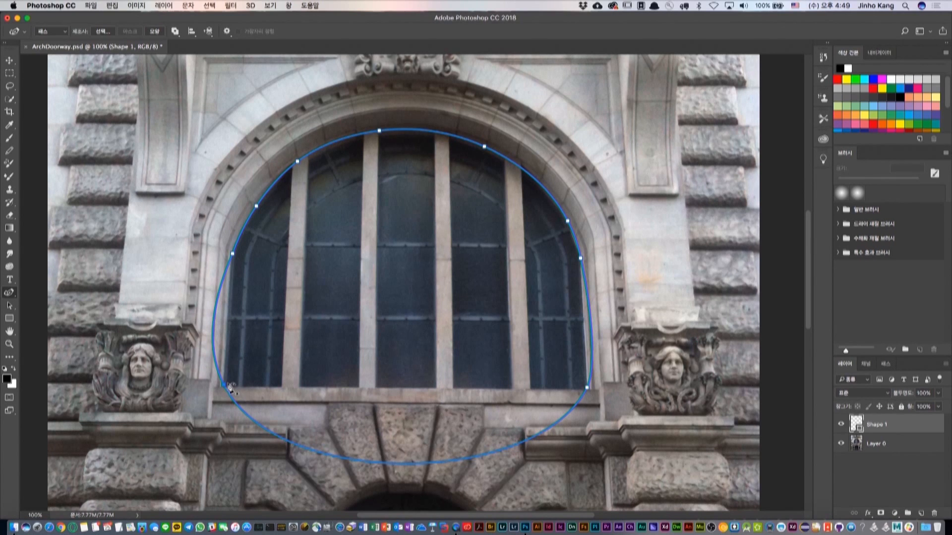
double_click(222, 385)
double_click(586, 388)
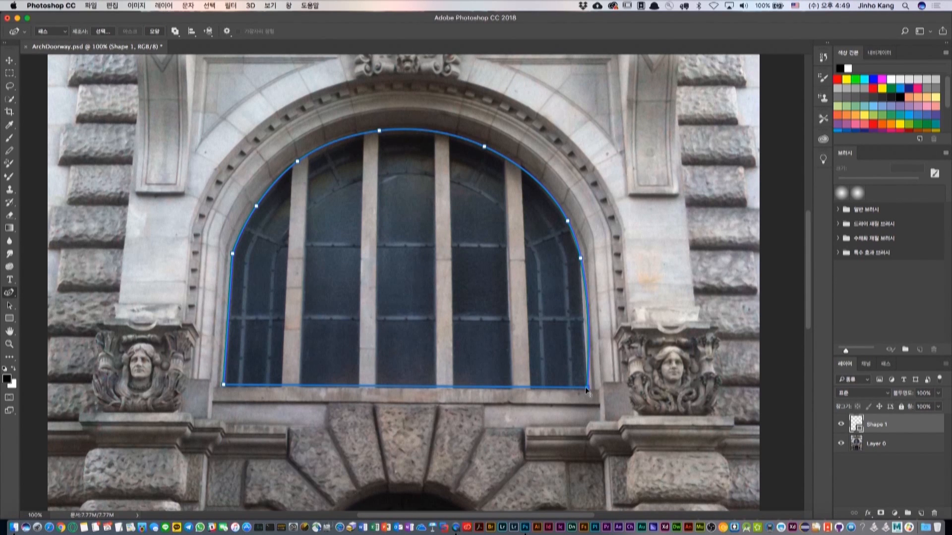
Look over the thickness and color choices in the path display options, keeping 3 px and the default color.
left_click(229, 34)
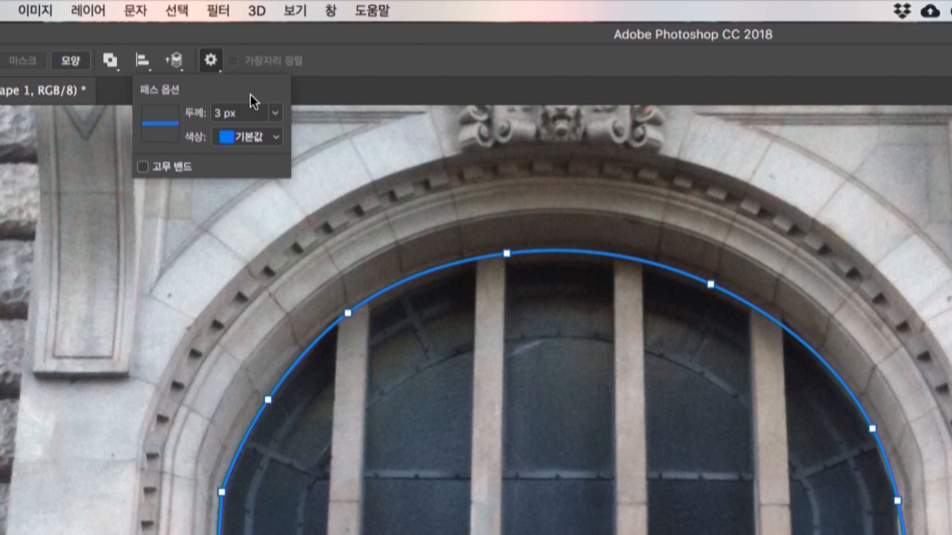
left_click(275, 113)
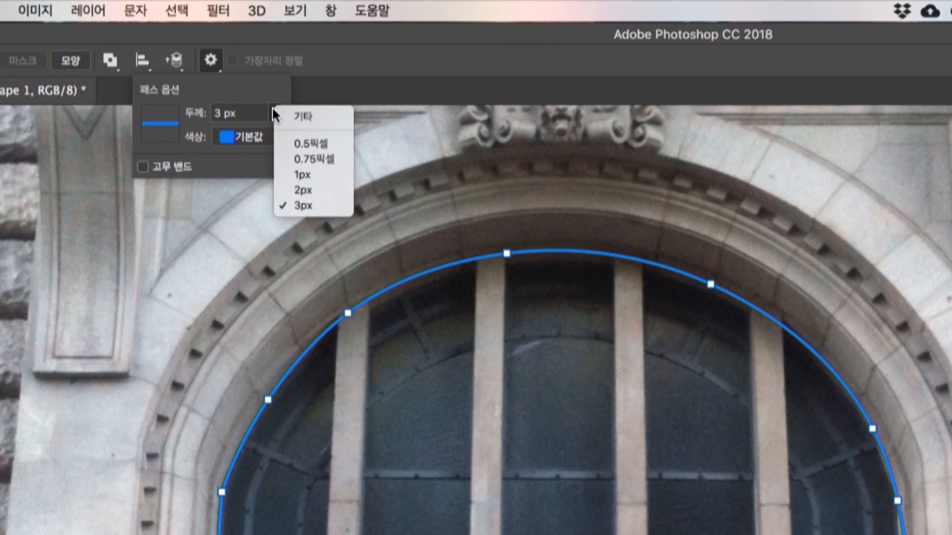
left_click(262, 102)
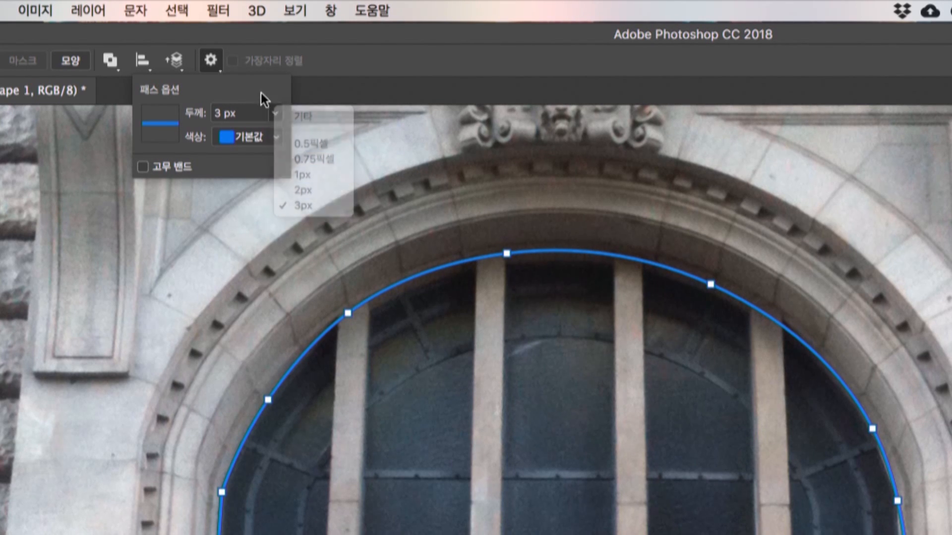
left_click(267, 141)
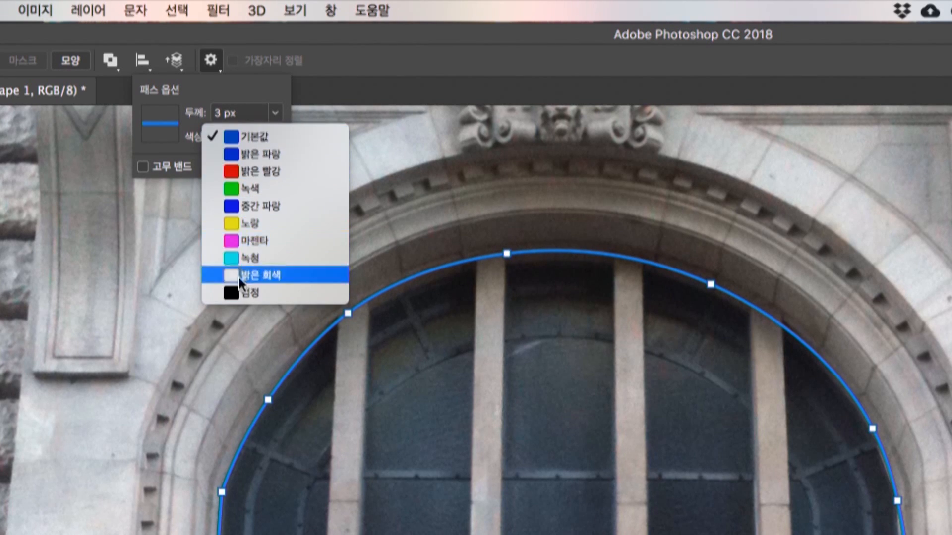
left_click(249, 93)
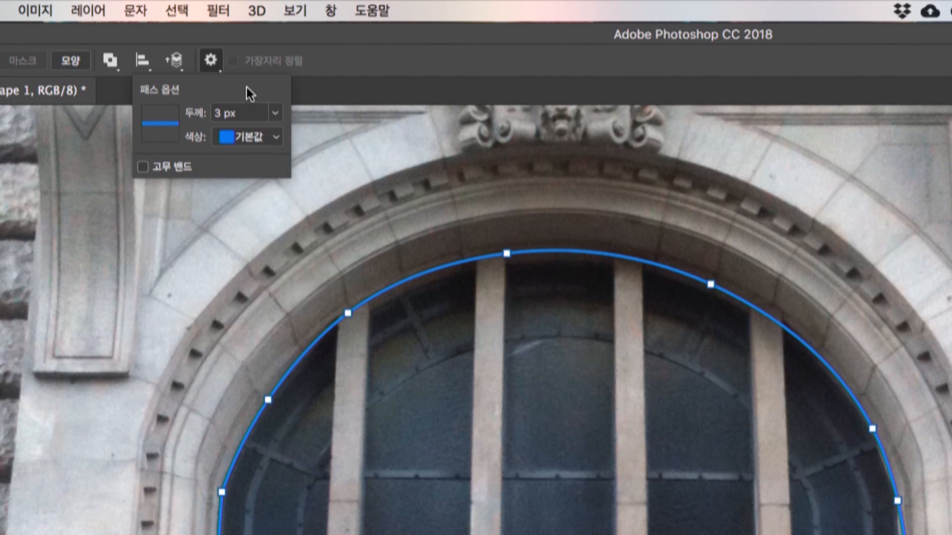